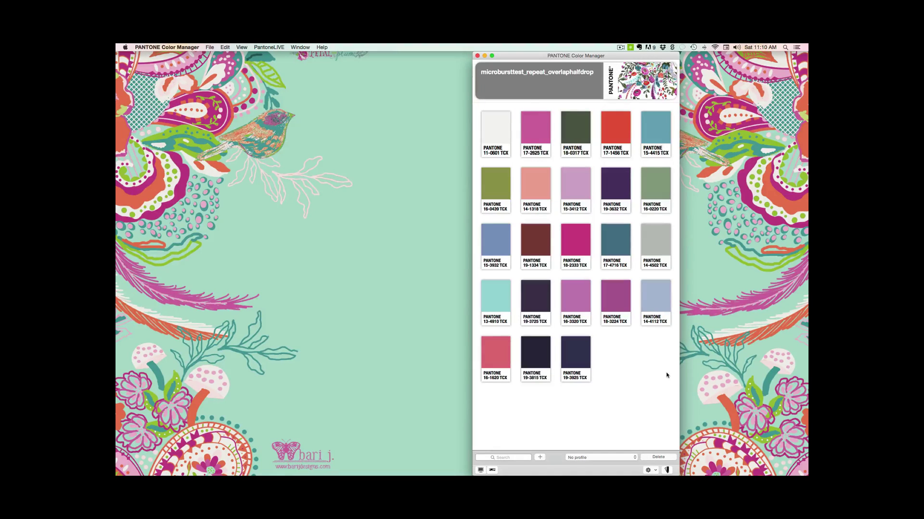
# Check which applications the microbursttest_repeat_overlaphalfdrop palette can be exported to, and close the palette window
pyautogui.moveTo(627, 58); pyautogui.dragTo(530, 58)
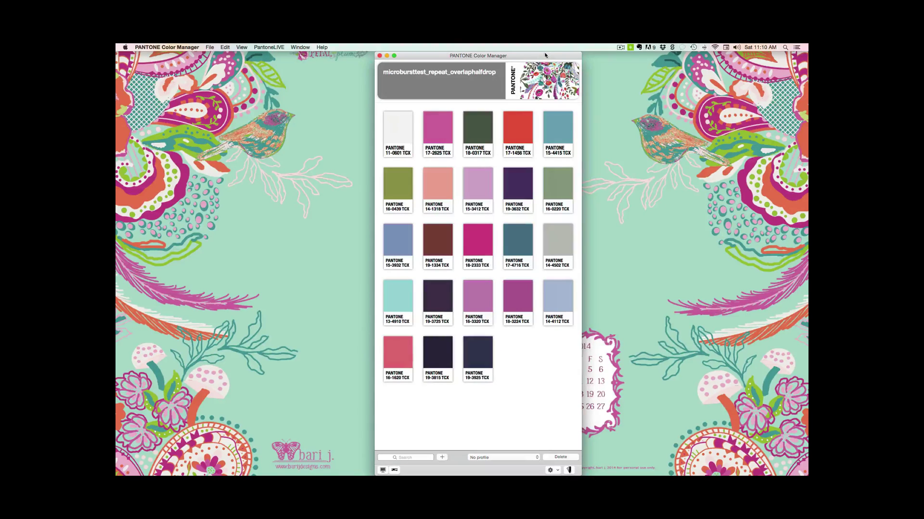
pyautogui.click(210, 47)
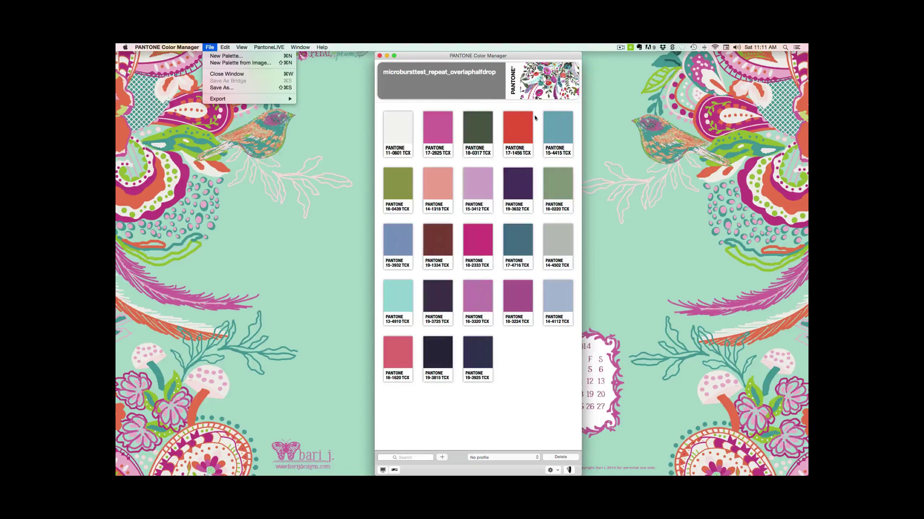
pyautogui.click(517, 59)
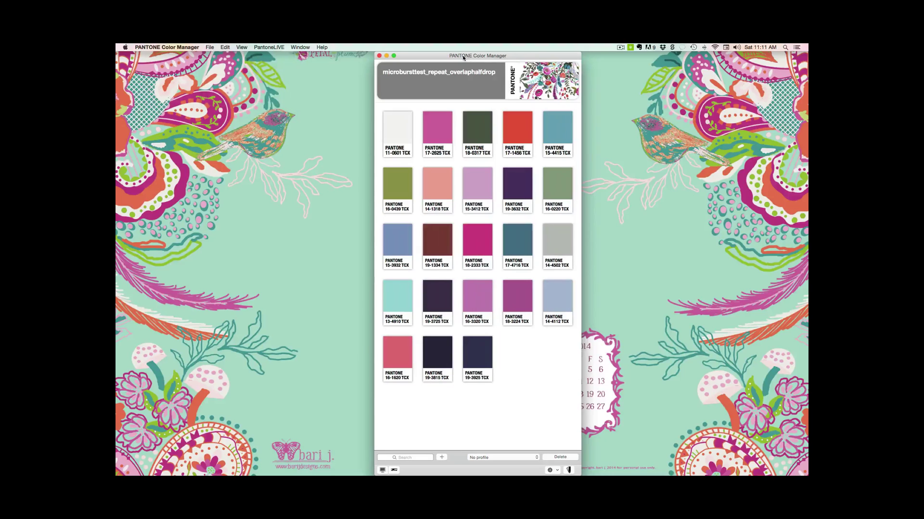
pyautogui.click(210, 47)
pyautogui.moveTo(237, 99)
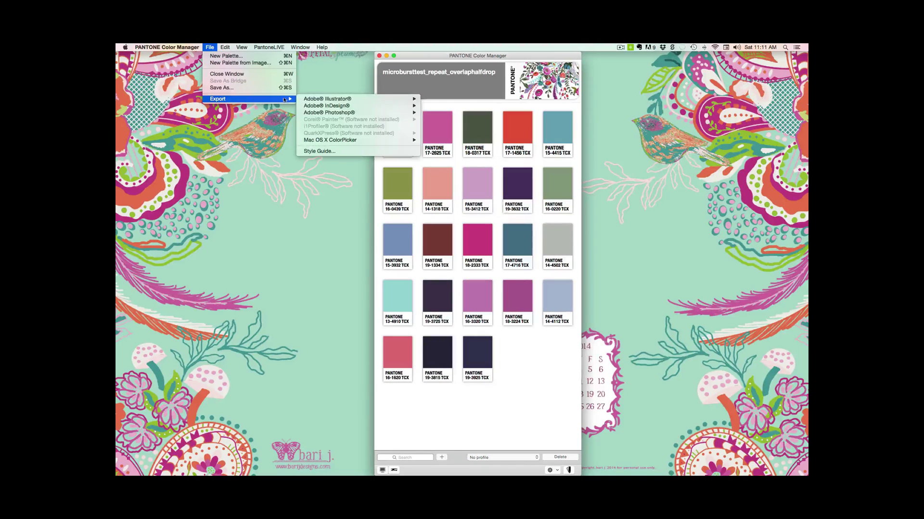
pyautogui.moveTo(358, 114)
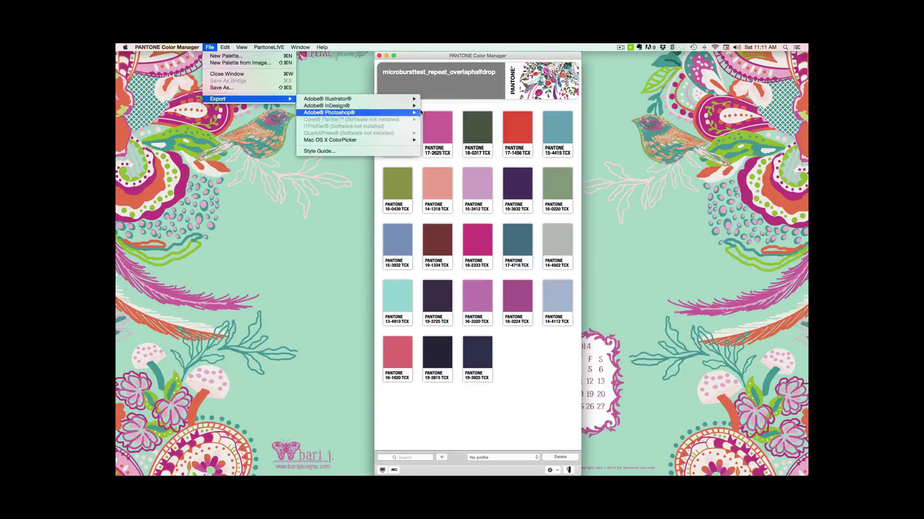
pyautogui.click(435, 118)
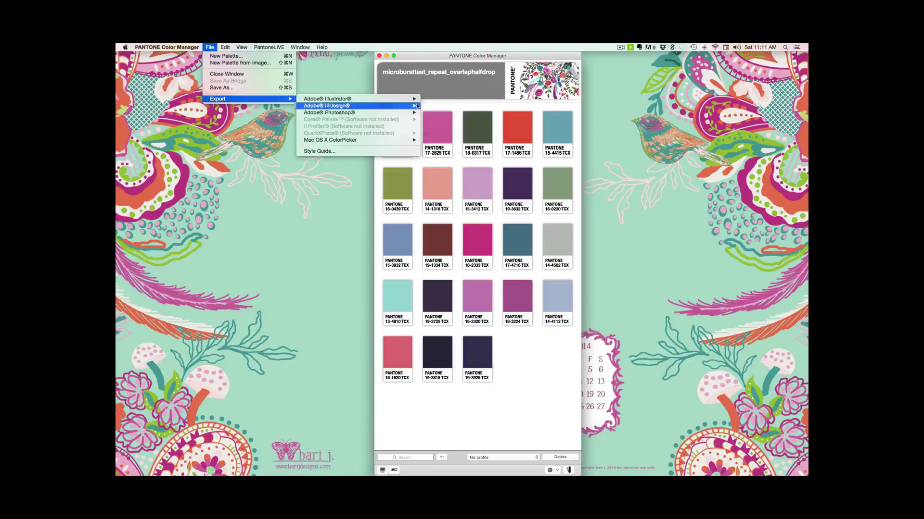
pyautogui.click(379, 55)
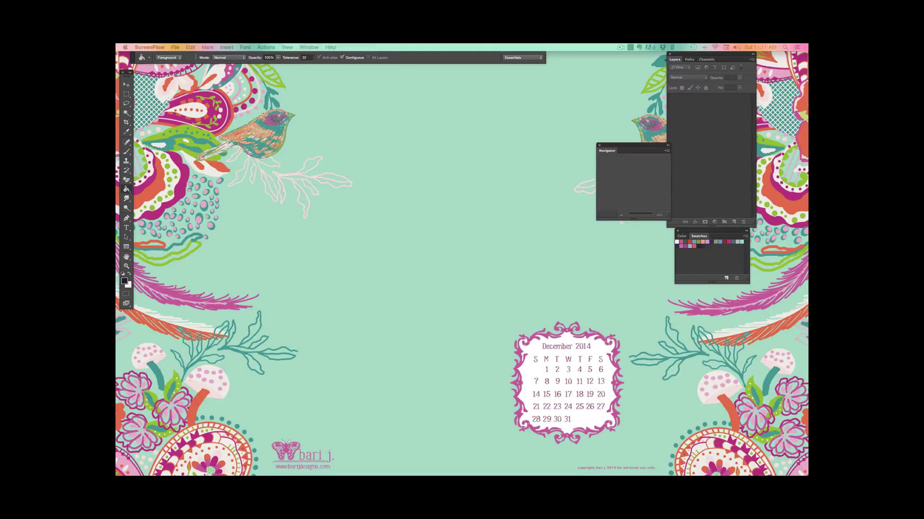
# Switch to Photoshop, open the recent file microbursttest_repeat_indexed.psd, and widen and reposition its window
pyautogui.click(620, 47)
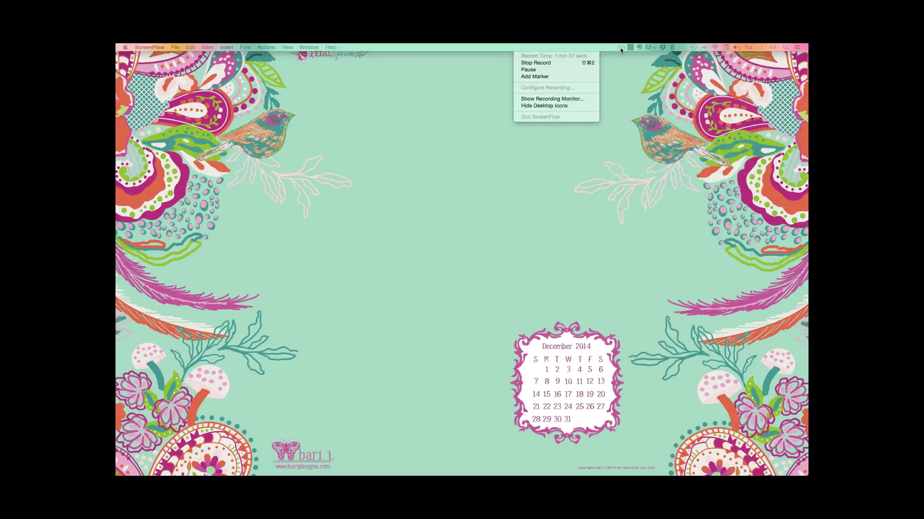
pyautogui.click(553, 71)
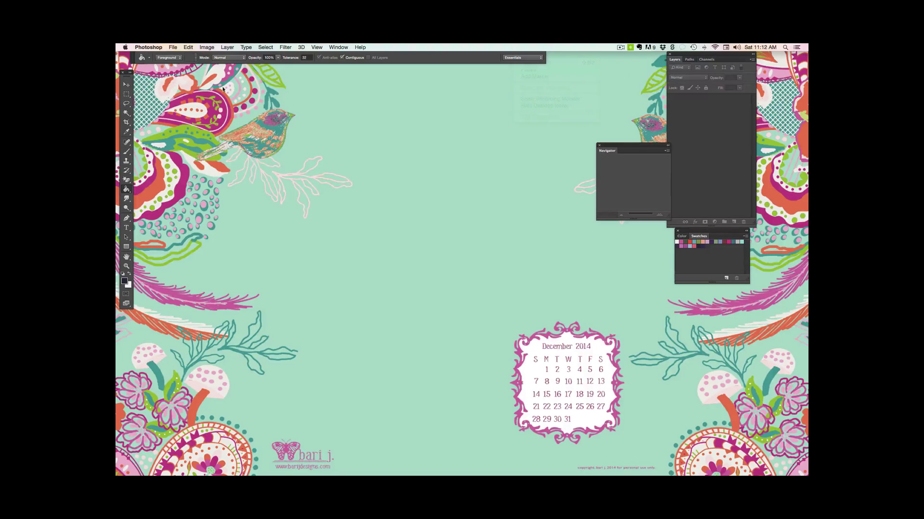
pyautogui.click(180, 47)
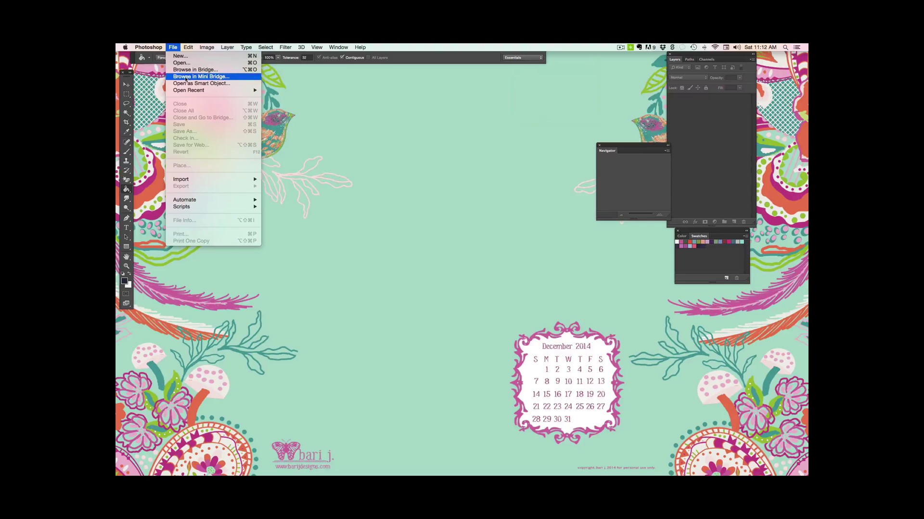
pyautogui.moveTo(215, 91)
pyautogui.click(326, 92)
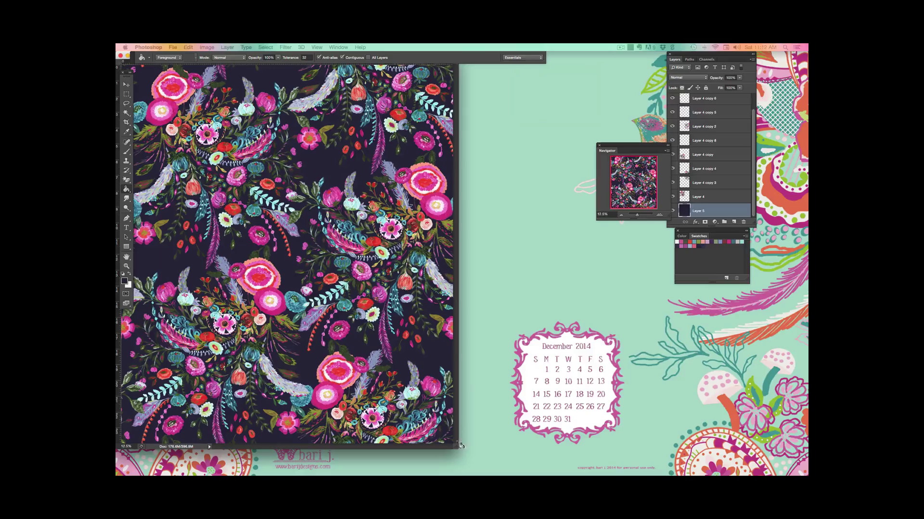
pyautogui.moveTo(456, 448); pyautogui.dragTo(564, 446)
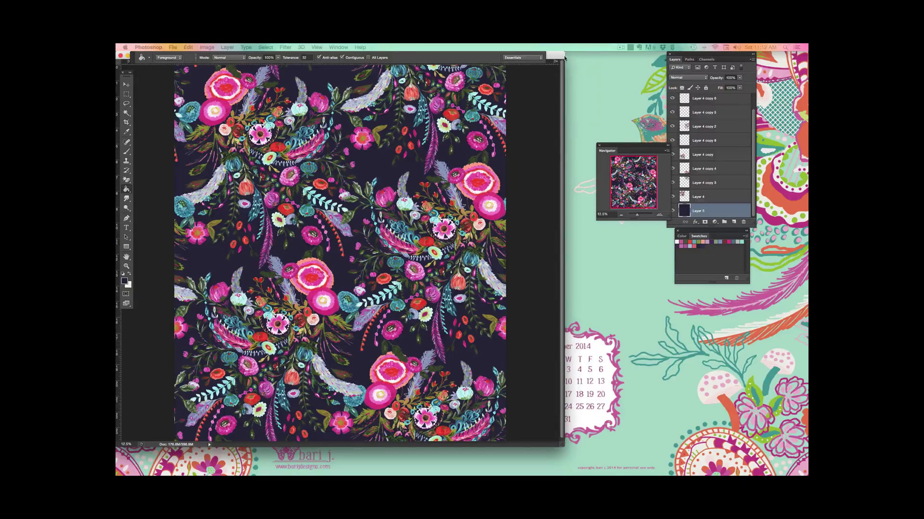
pyautogui.moveTo(560, 54); pyautogui.dragTo(578, 67)
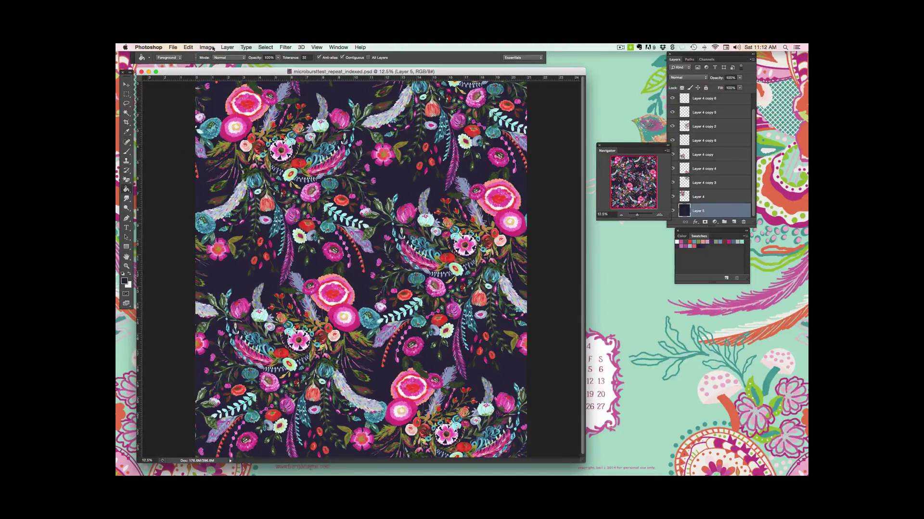
# Start converting the image to Indexed Color mode, merging its layers, and set the dither to None
pyautogui.click(208, 47)
pyautogui.moveTo(236, 56)
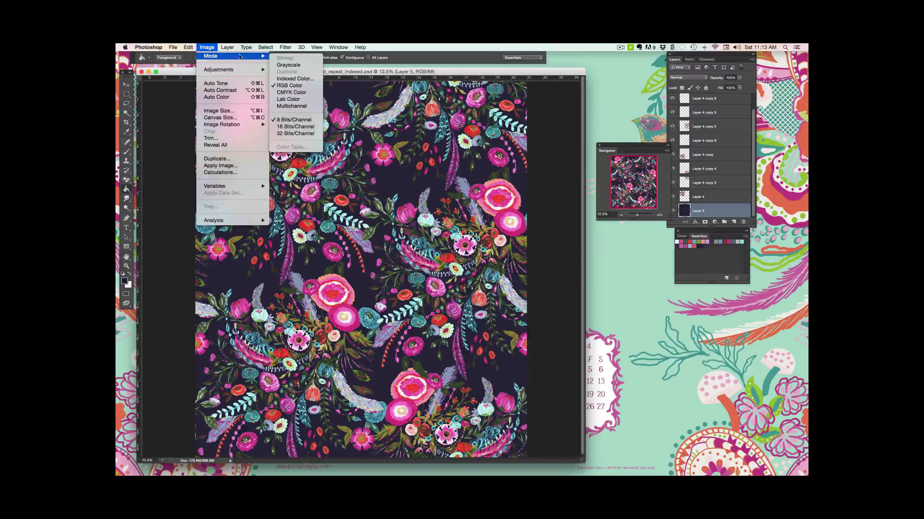
pyautogui.click(294, 79)
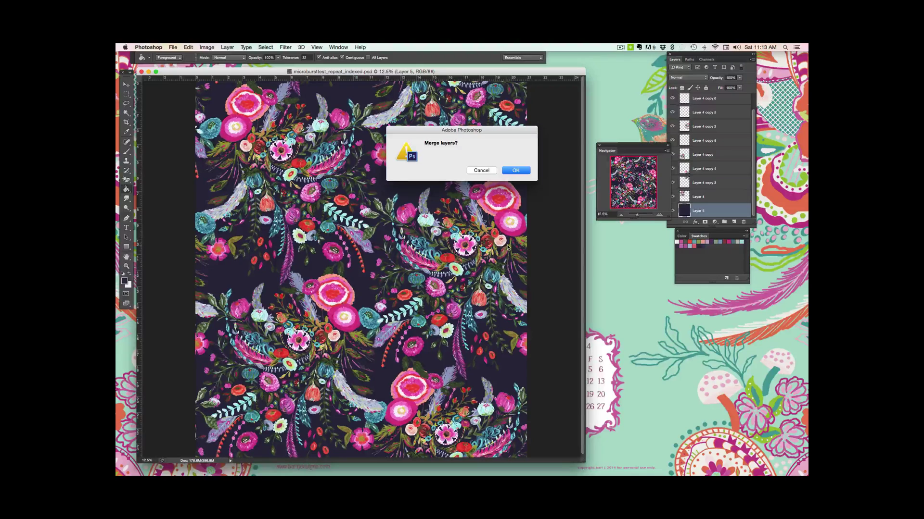
pyautogui.click(513, 176)
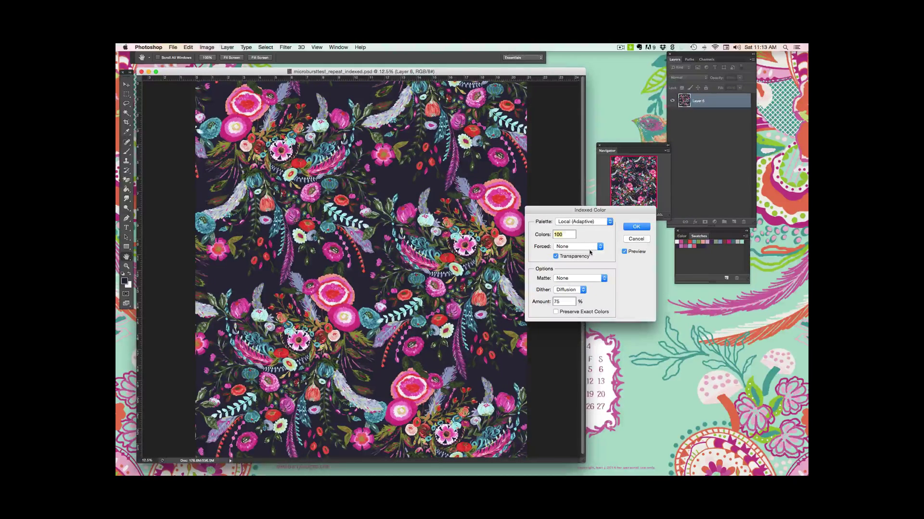
pyautogui.click(574, 289)
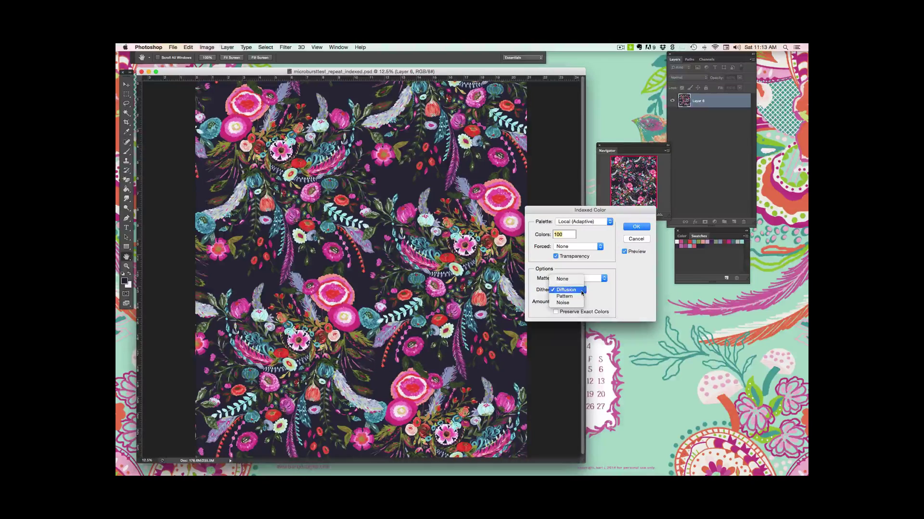
pyautogui.click(568, 282)
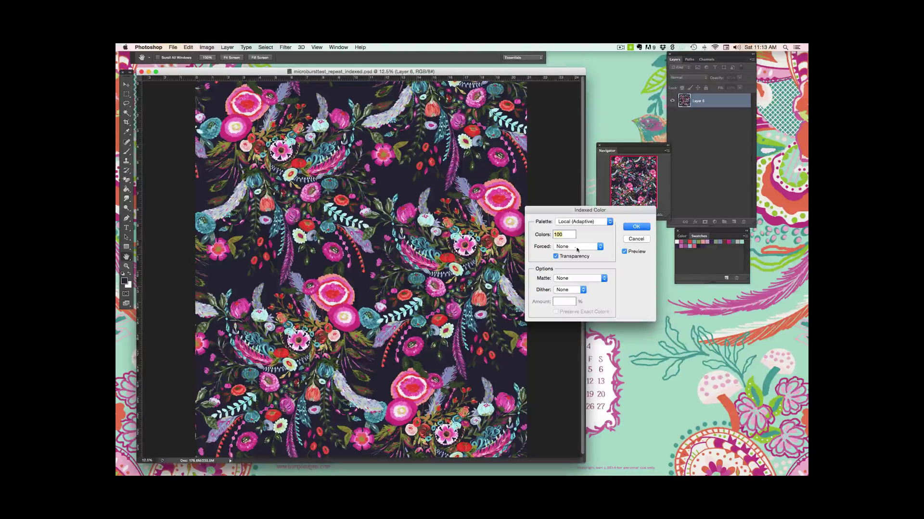
# Examine the custom color table of the 100-color palette and return the palette type to Local (Adaptive)
pyautogui.click(586, 221)
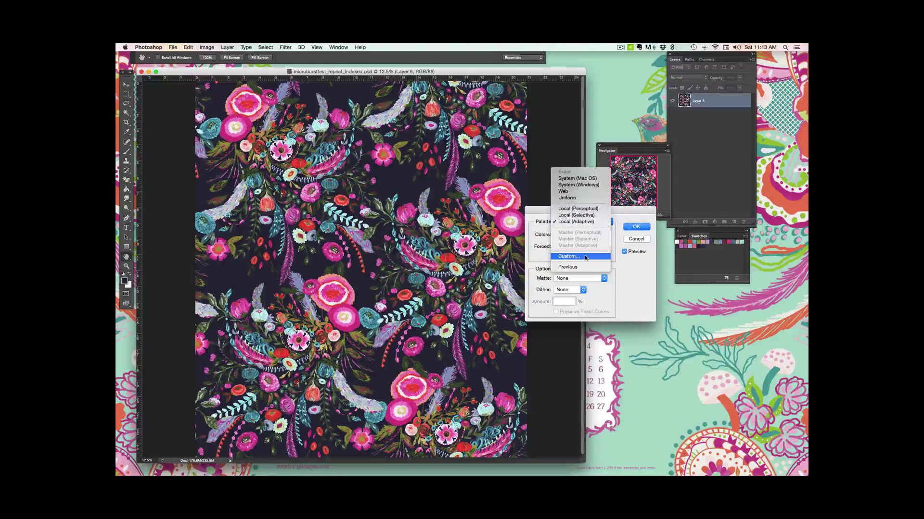
pyautogui.click(590, 225)
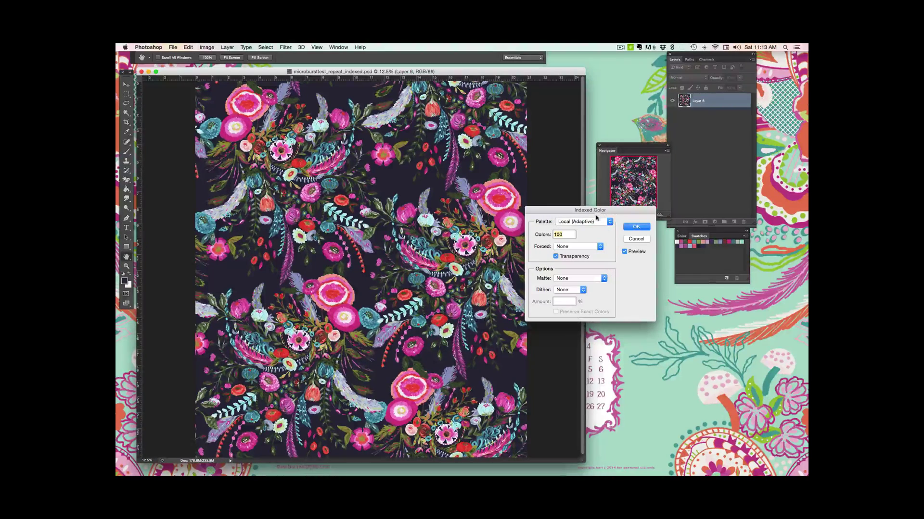
pyautogui.click(594, 222)
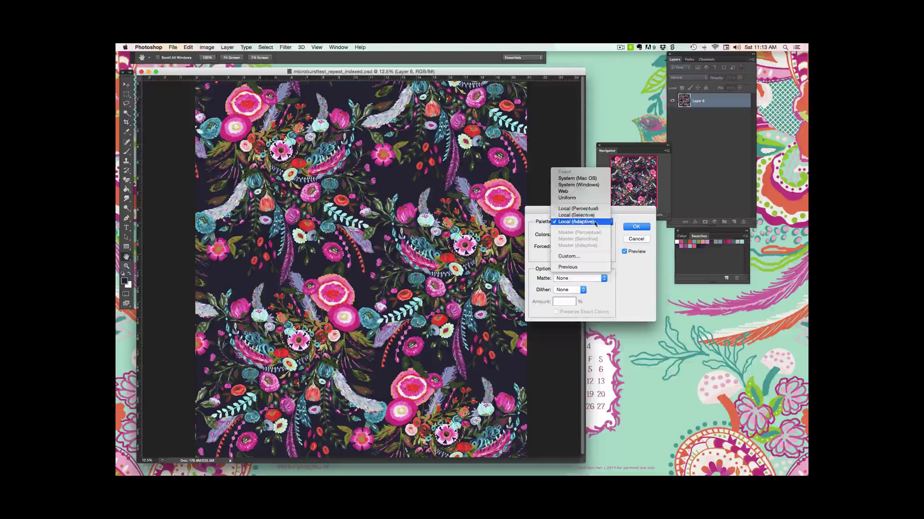
pyautogui.click(595, 223)
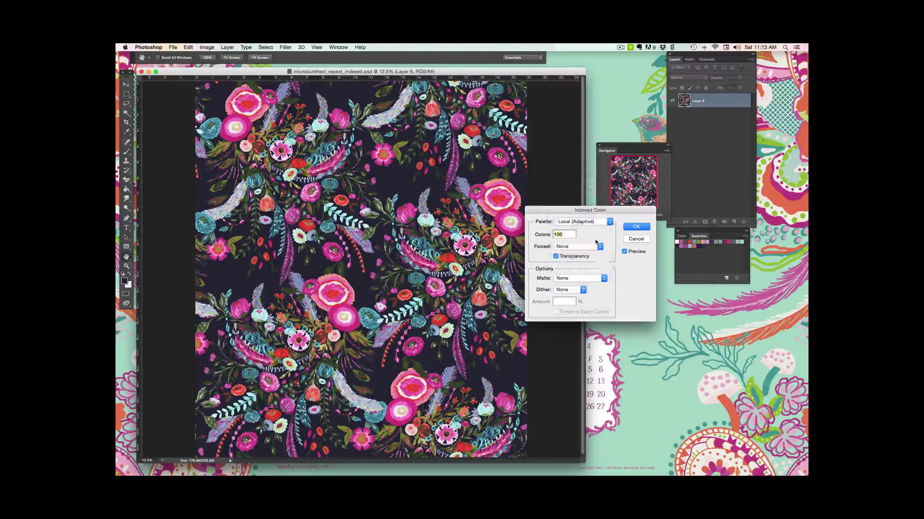
pyautogui.click(589, 222)
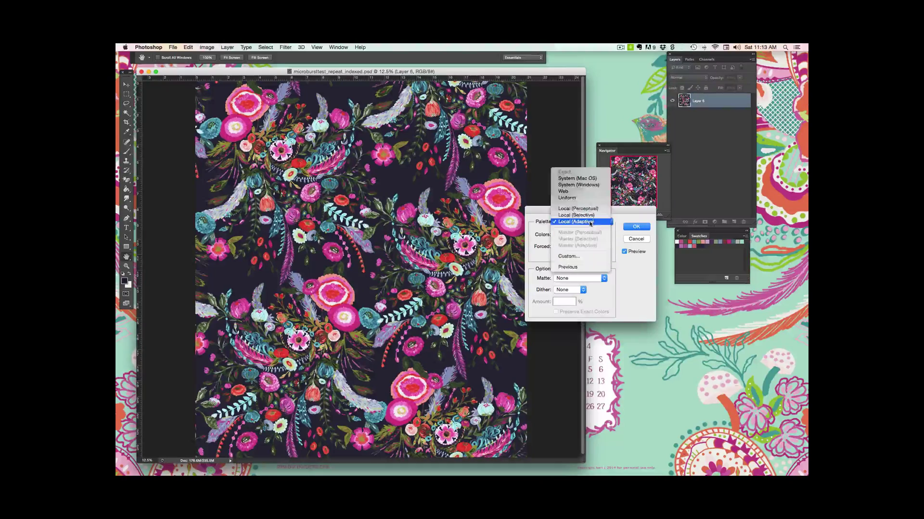
pyautogui.click(588, 257)
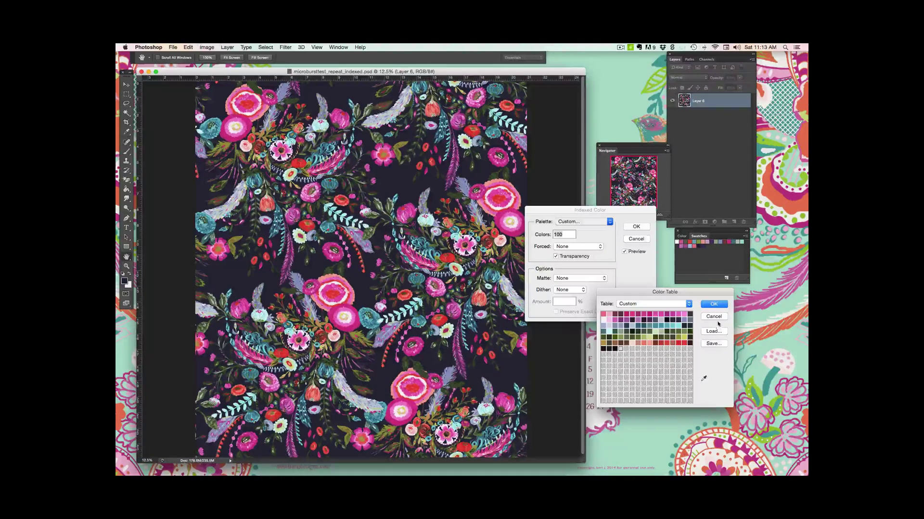
pyautogui.moveTo(700, 294)
pyautogui.mouseDown()
pyautogui.moveTo(700, 374)
pyautogui.moveTo(709, 284)
pyautogui.mouseUp()
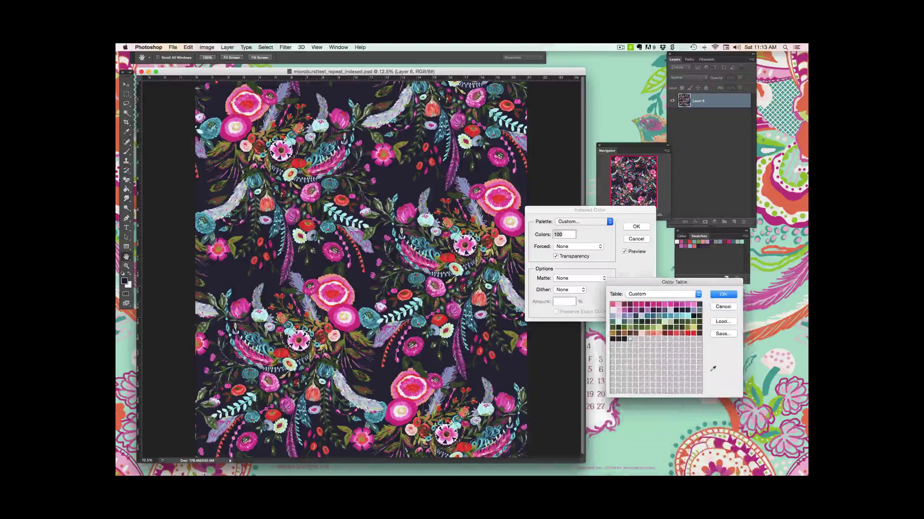
pyautogui.click(726, 296)
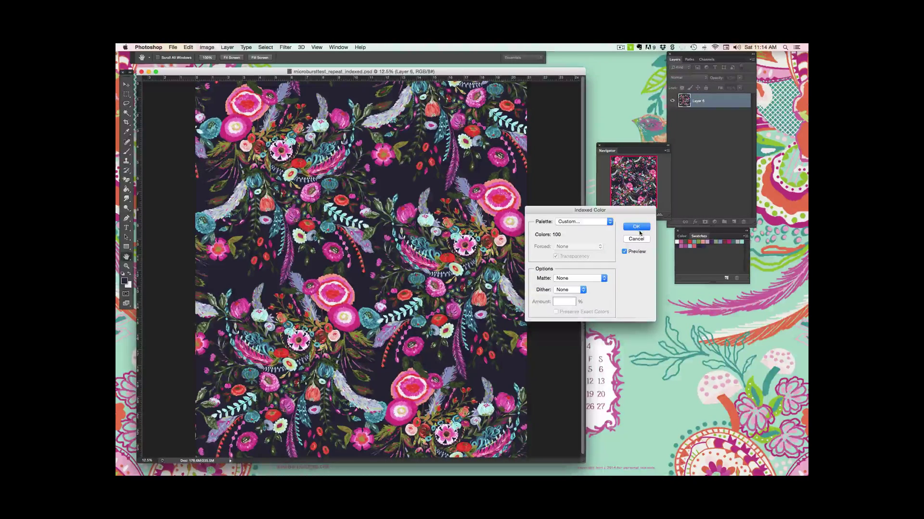
pyautogui.click(582, 222)
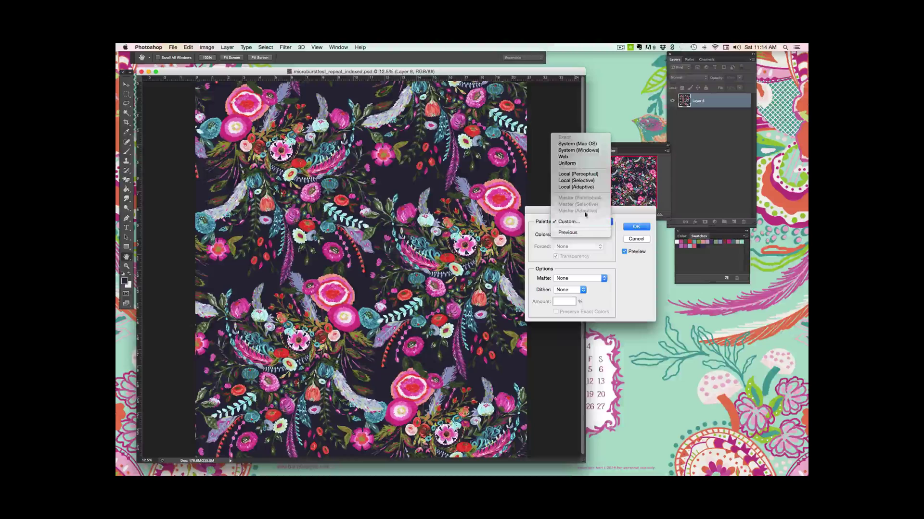
pyautogui.click(586, 195)
# Reduce the number of indexed colors in steps of ten from 80 down to 20, previewing the floral pattern at each setting
pyautogui.doubleClick(560, 234)
pyautogui.write('80')
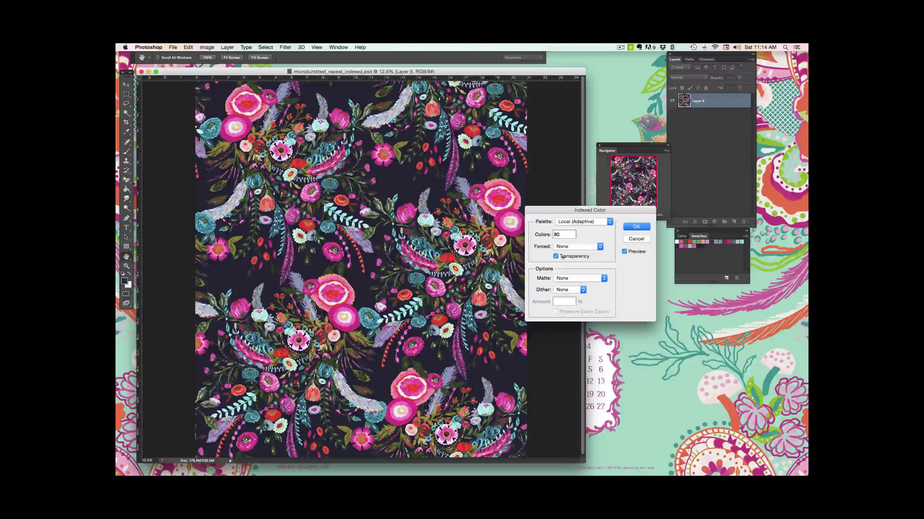
pyautogui.write('0')
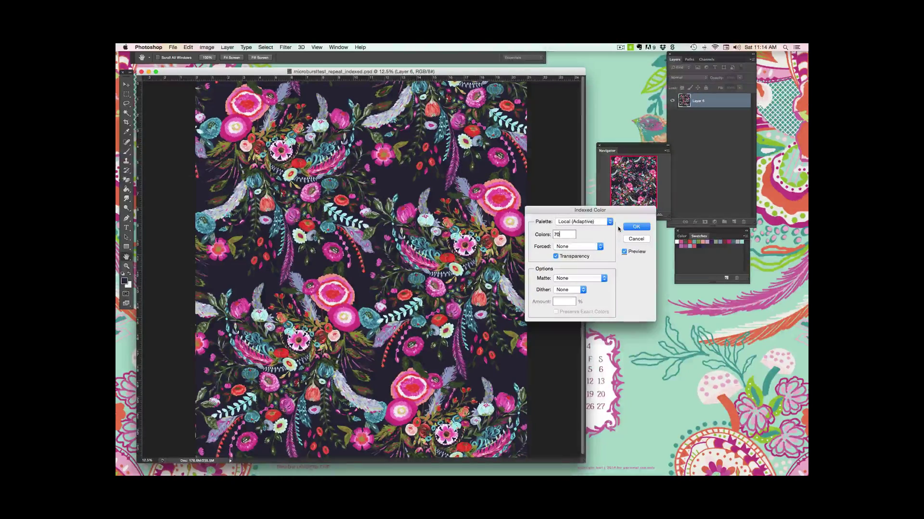
pyautogui.doubleClick(558, 234)
pyautogui.write('6')
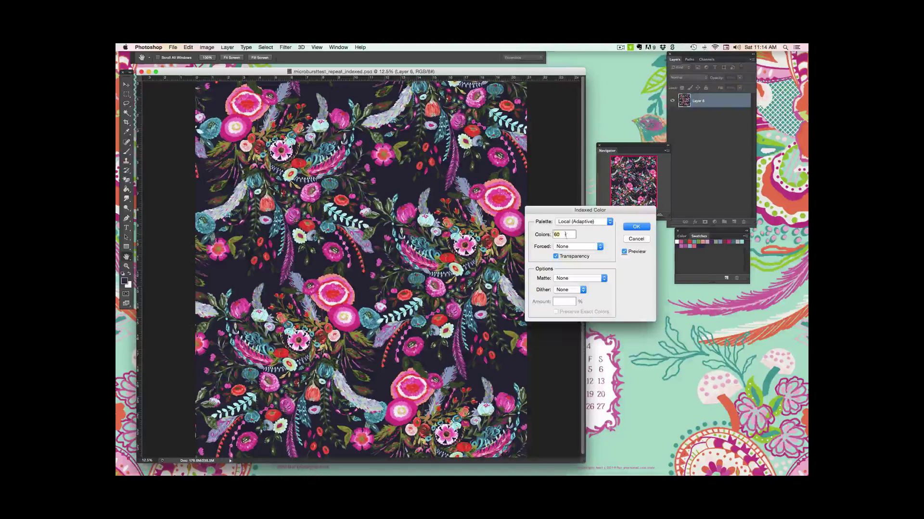
pyautogui.press('BackSpace')
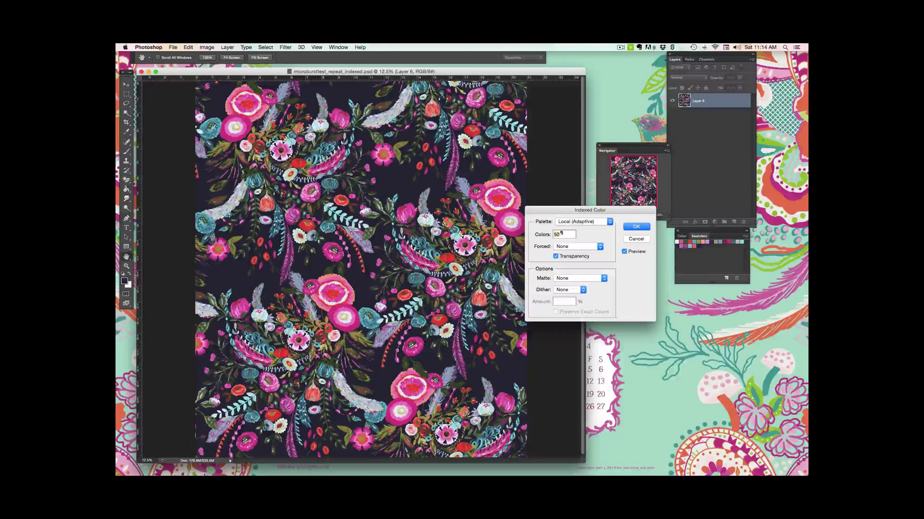
pyautogui.write('80')
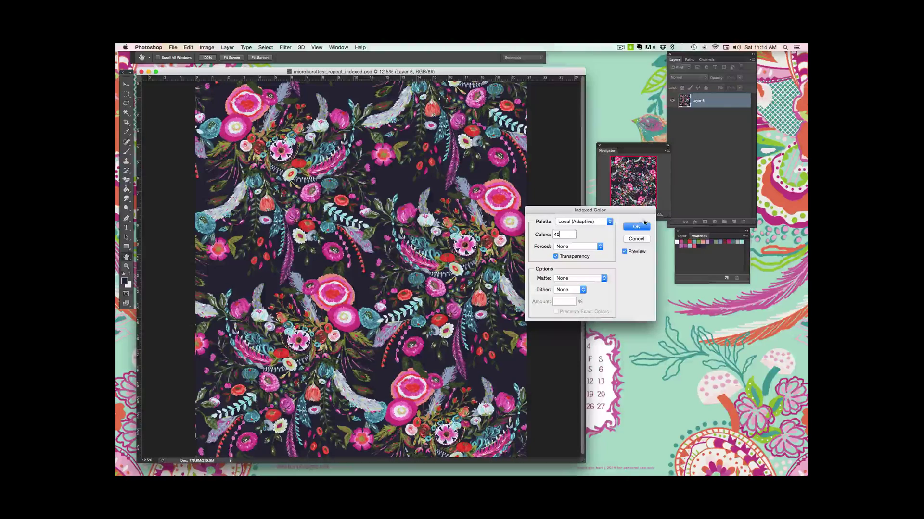
pyautogui.doubleClick(563, 234)
pyautogui.write('30')
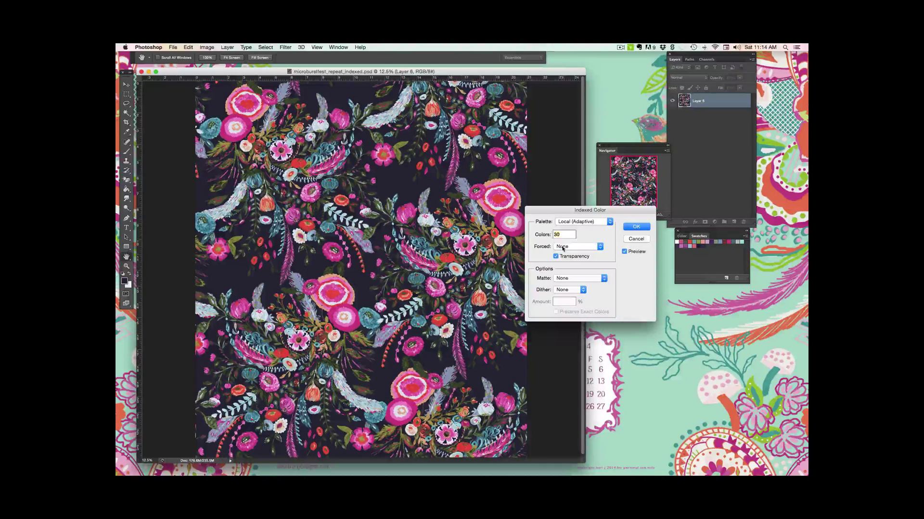
pyautogui.write('20')
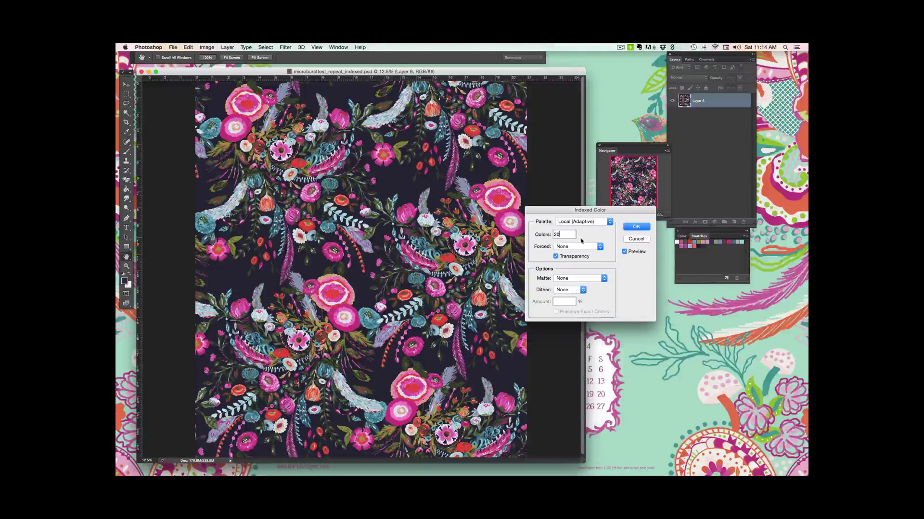
# Set the palette to Custom, accept its 20-color table, and apply the indexed color conversion
pyautogui.click(583, 221)
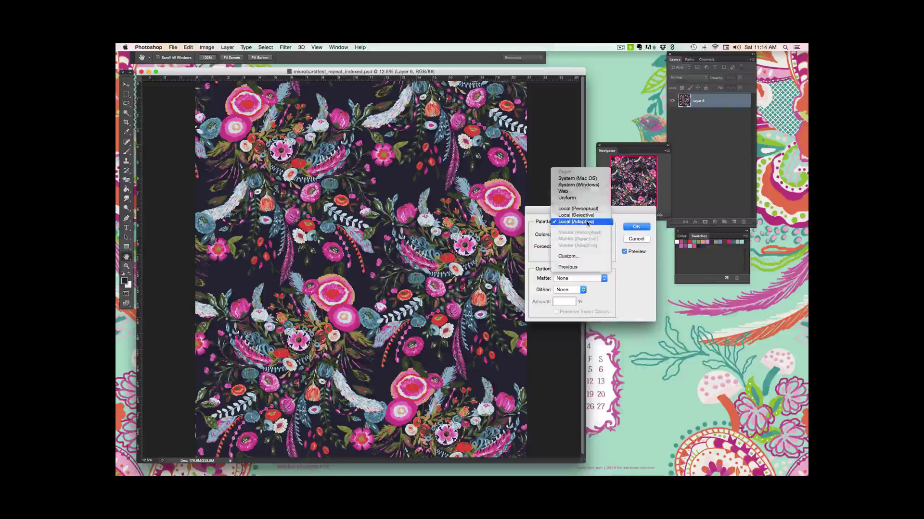
pyautogui.click(585, 257)
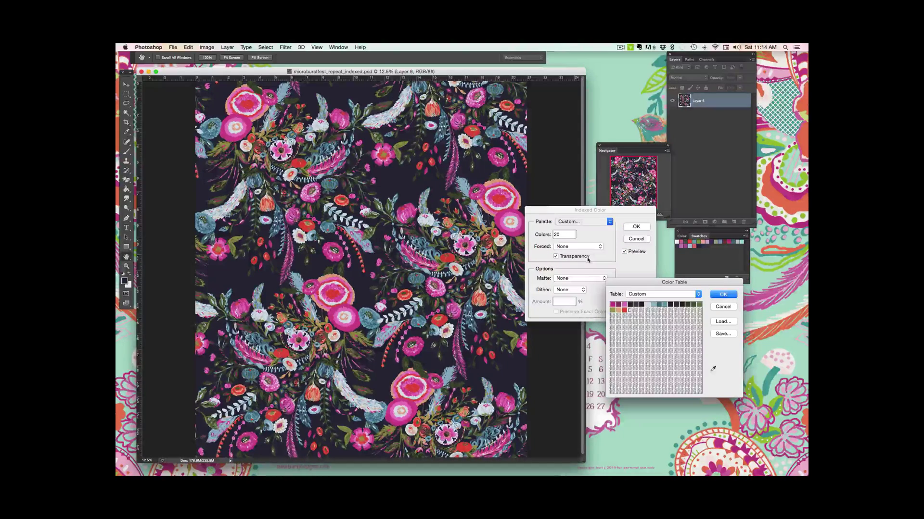
pyautogui.click(723, 294)
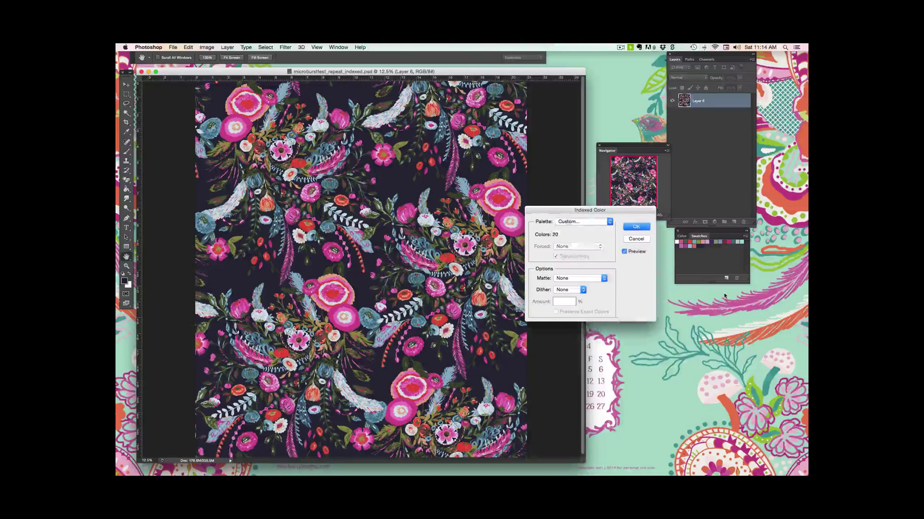
pyautogui.click(636, 227)
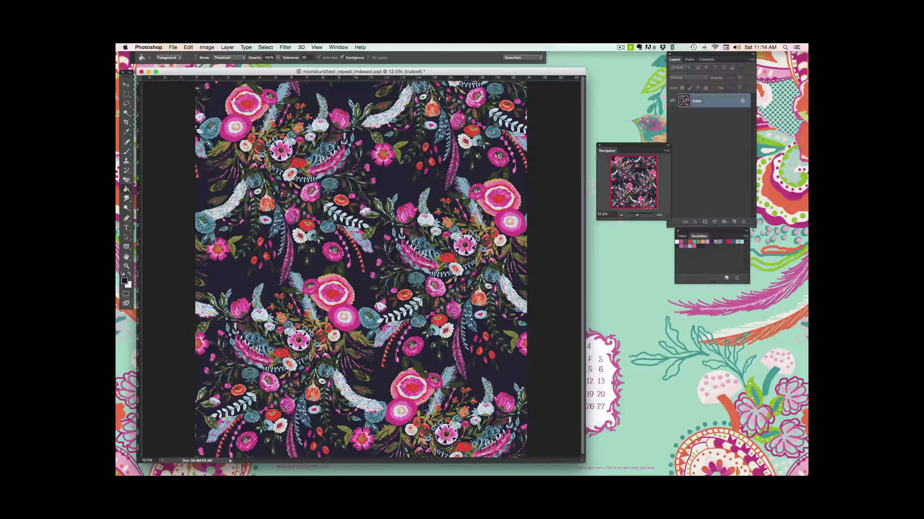
# Convert the indexed floral pattern back to RGB Color mode
pyautogui.click(210, 48)
pyautogui.moveTo(227, 57)
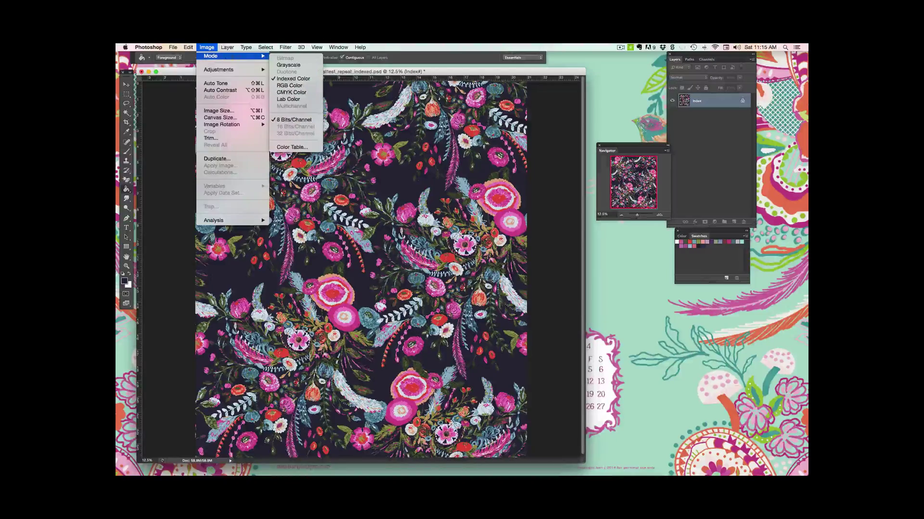
pyautogui.click(289, 85)
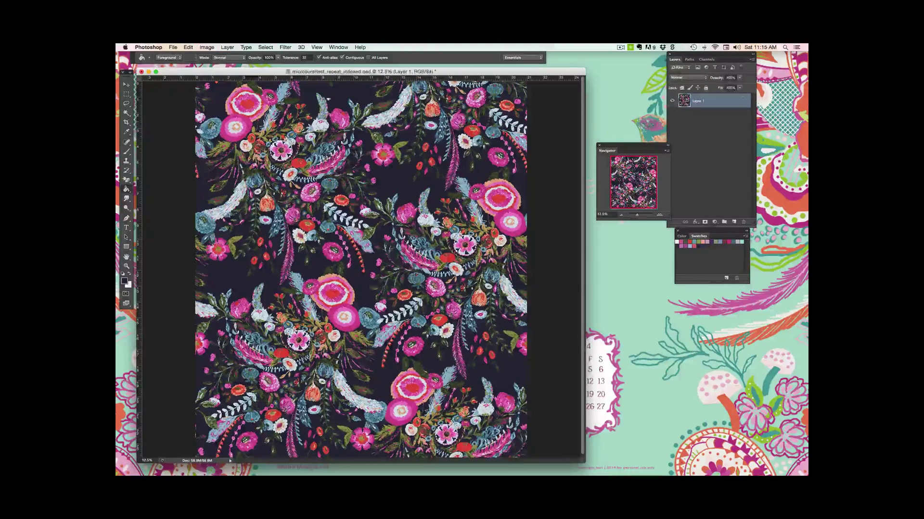
# Convert the pattern to Indexed Color mode again, using the Exact palette
pyautogui.click(212, 47)
pyautogui.moveTo(220, 56)
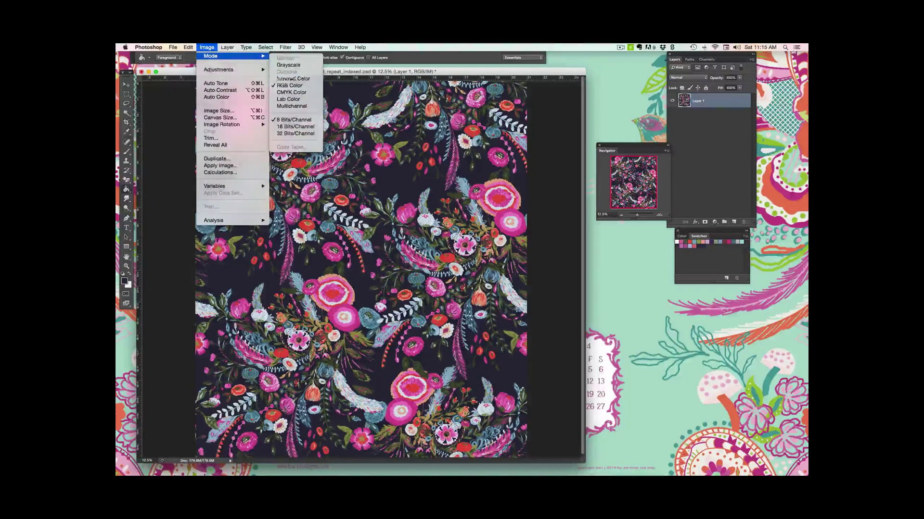
pyautogui.click(293, 80)
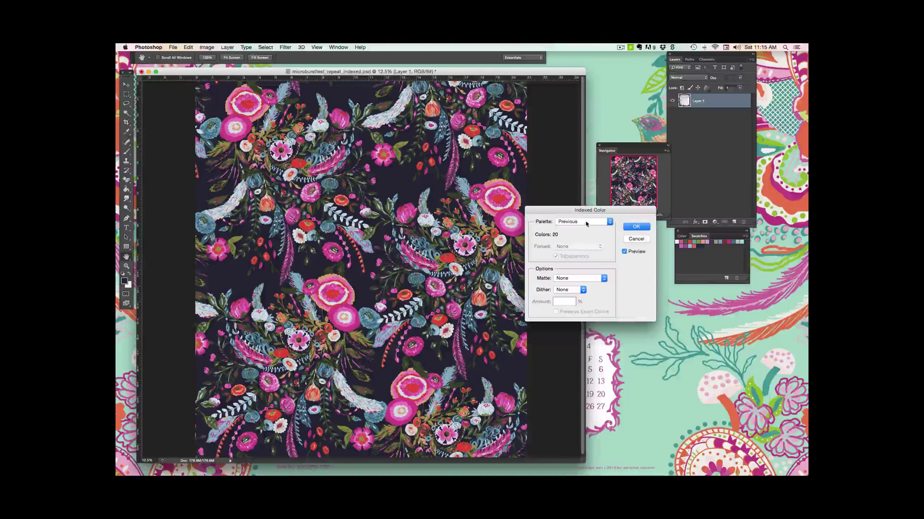
pyautogui.click(587, 224)
pyautogui.click(577, 124)
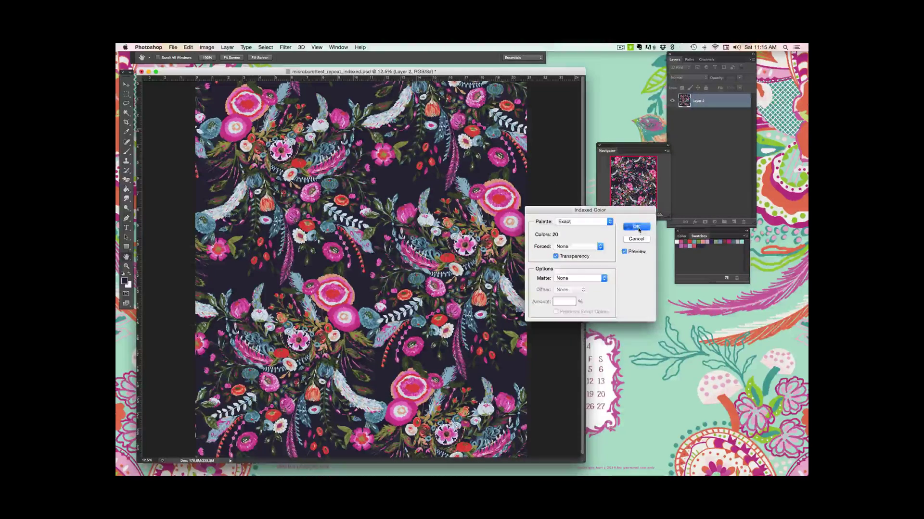
pyautogui.click(637, 228)
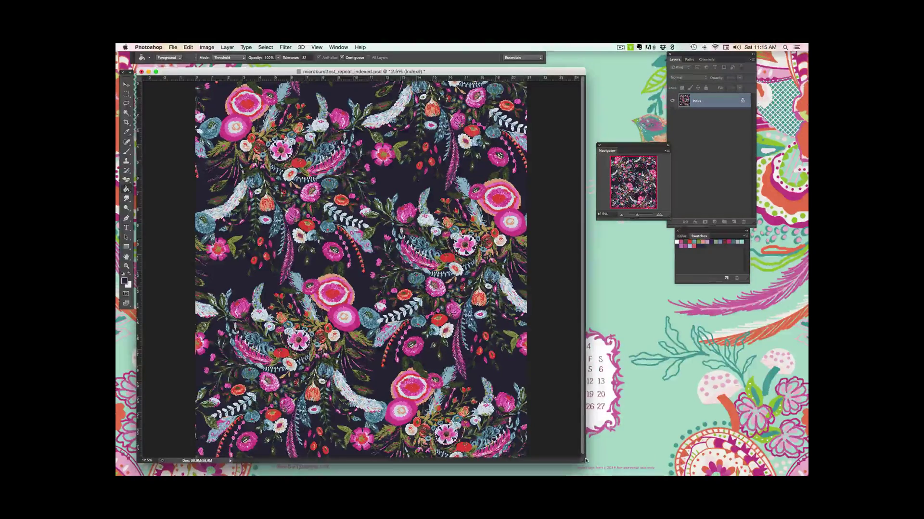
# Widen the document window, then examine the image's color table and close it without changes
pyautogui.moveTo(583, 462); pyautogui.dragTo(628, 464)
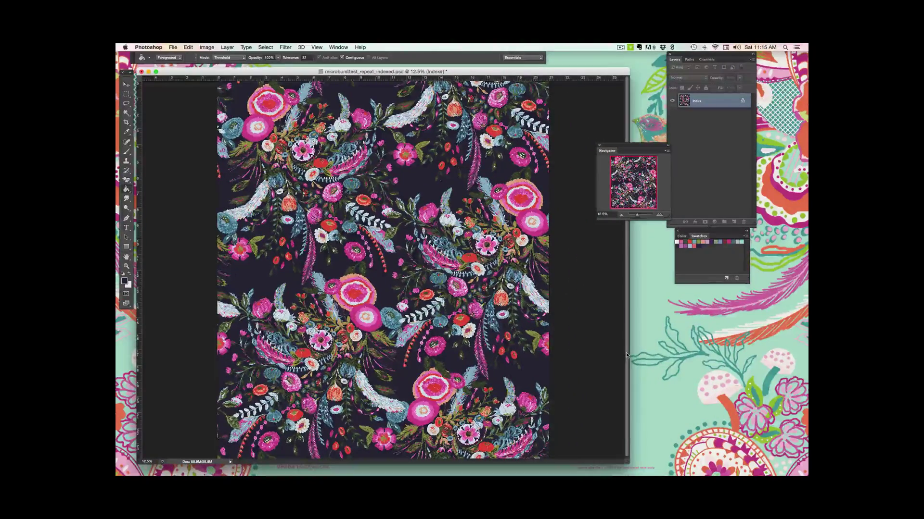
pyautogui.click(208, 48)
pyautogui.moveTo(231, 56)
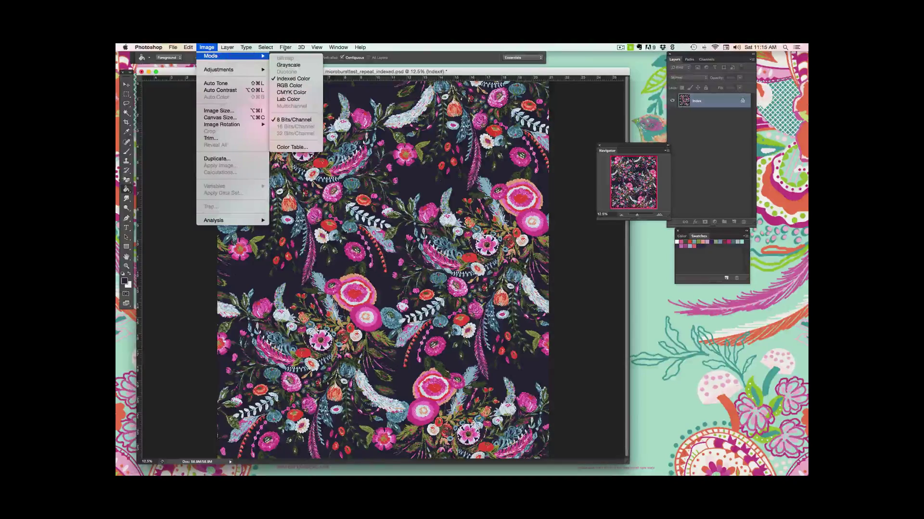
pyautogui.click(306, 145)
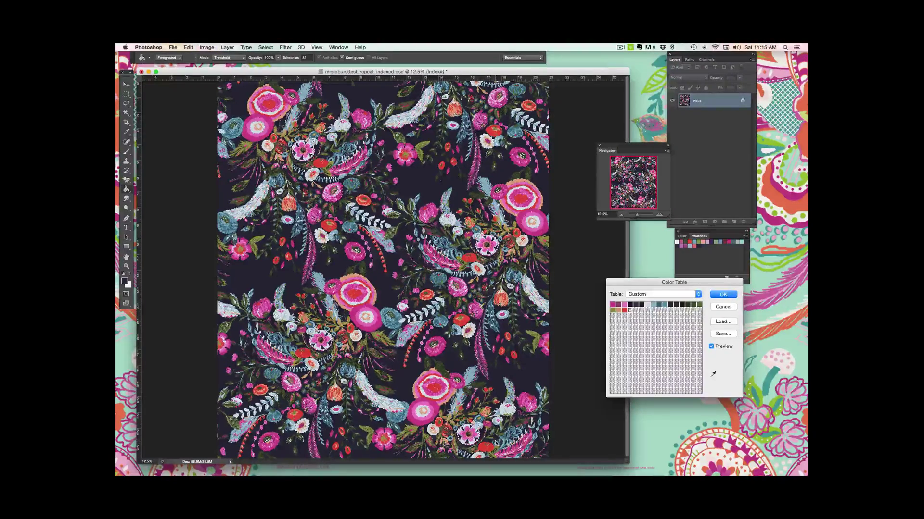
pyautogui.moveTo(717, 283); pyautogui.dragTo(695, 319)
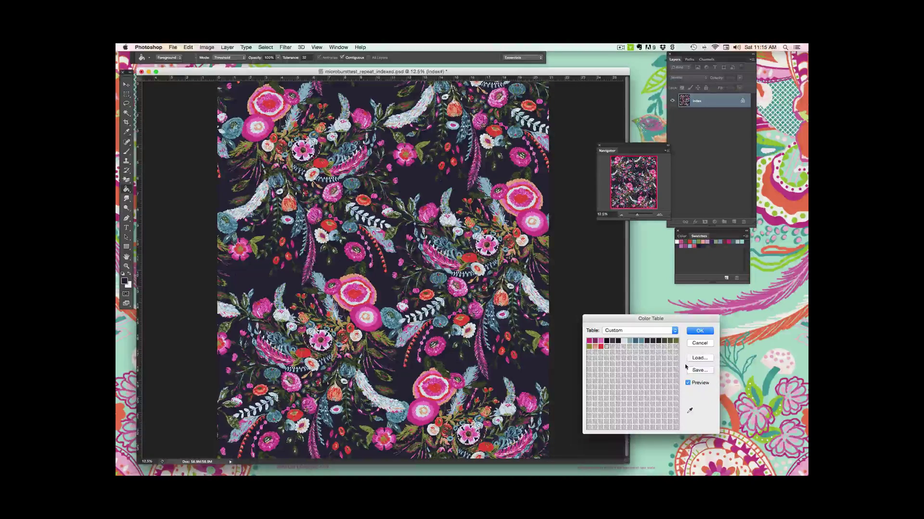
pyautogui.click(698, 343)
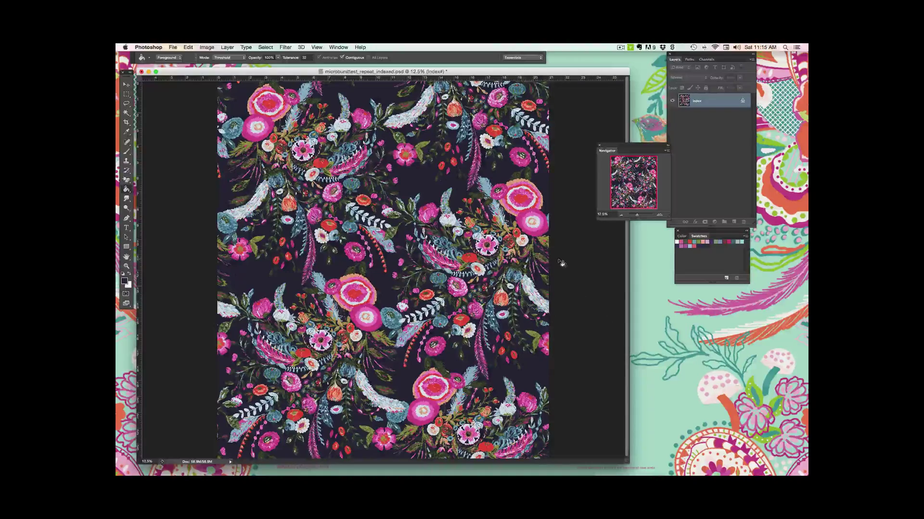
# Step back through the history of mode conversions to the original layered RGB pattern
pyautogui.click(188, 47)
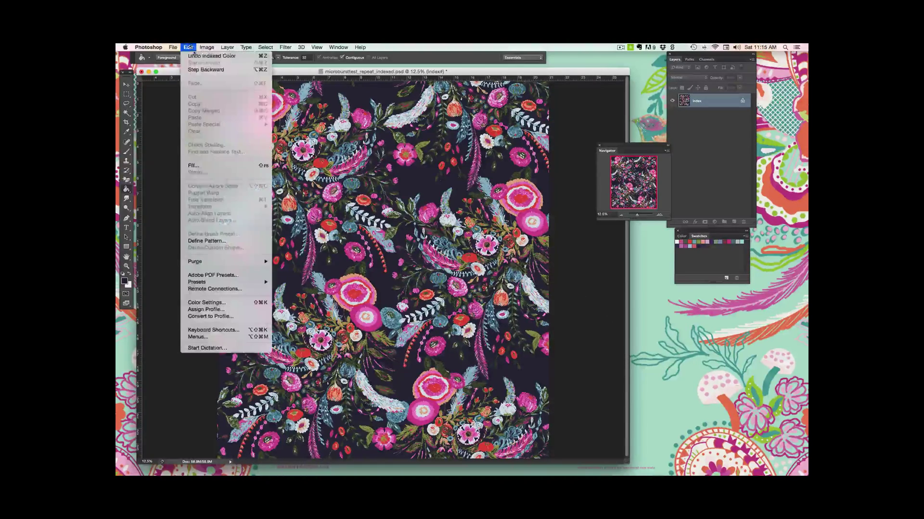
pyautogui.click(201, 73)
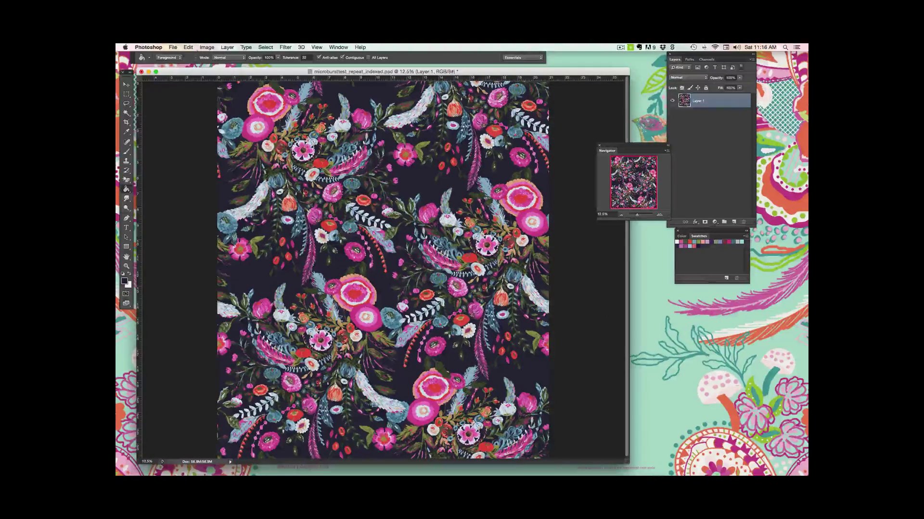
pyautogui.click(189, 48)
pyautogui.click(200, 70)
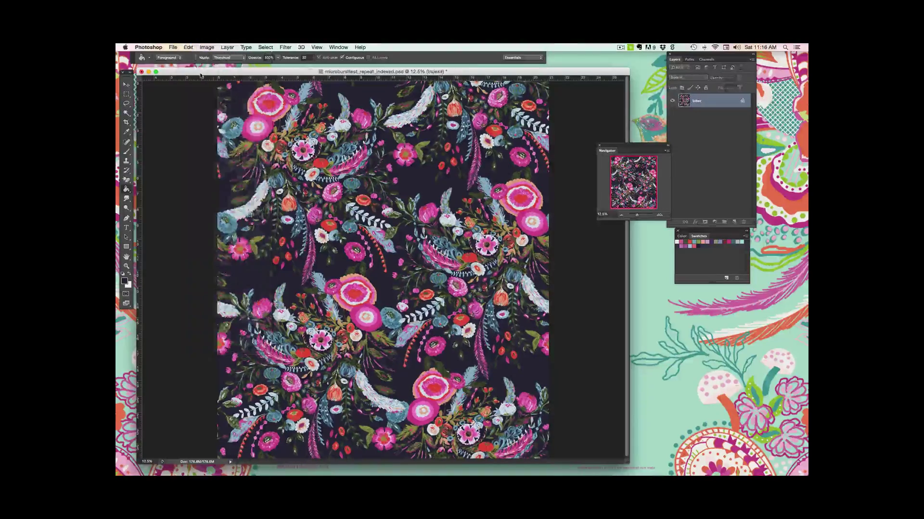
pyautogui.click(190, 47)
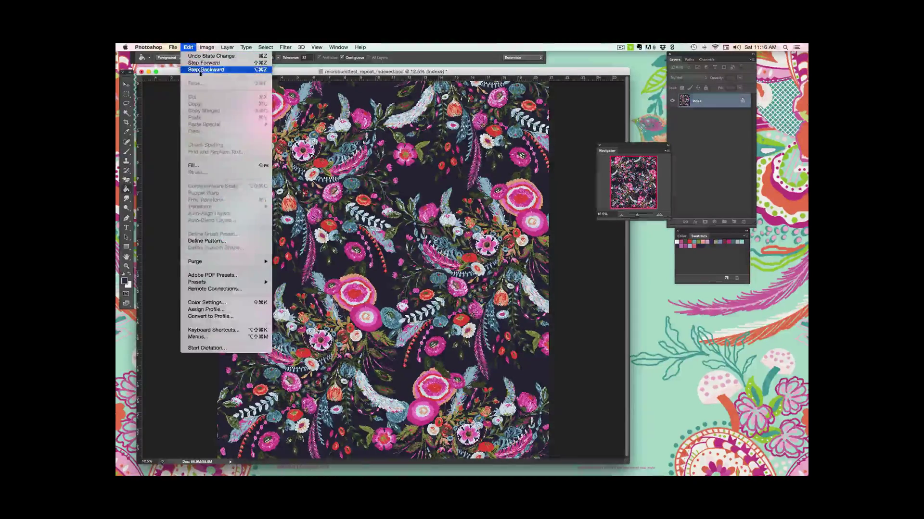
pyautogui.click(200, 72)
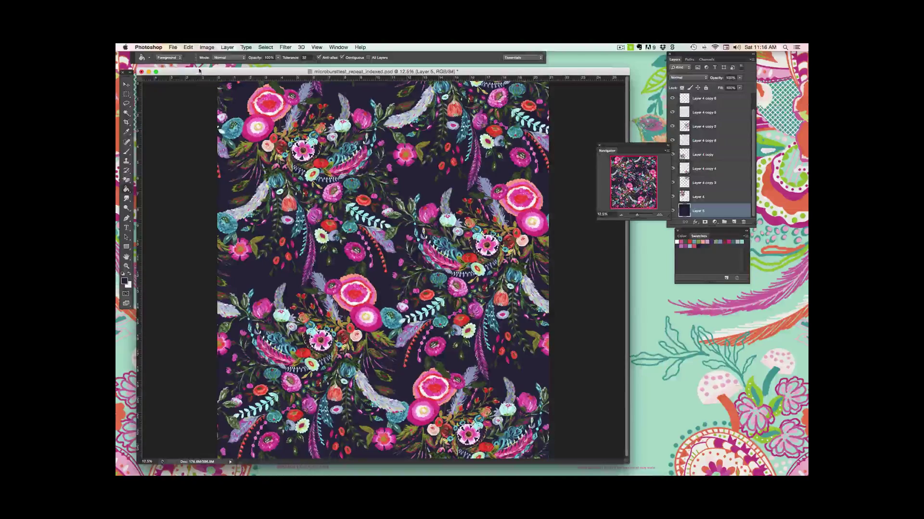
# Step forward through the history to restore the final indexed color conversion
pyautogui.click(189, 47)
pyautogui.click(189, 47)
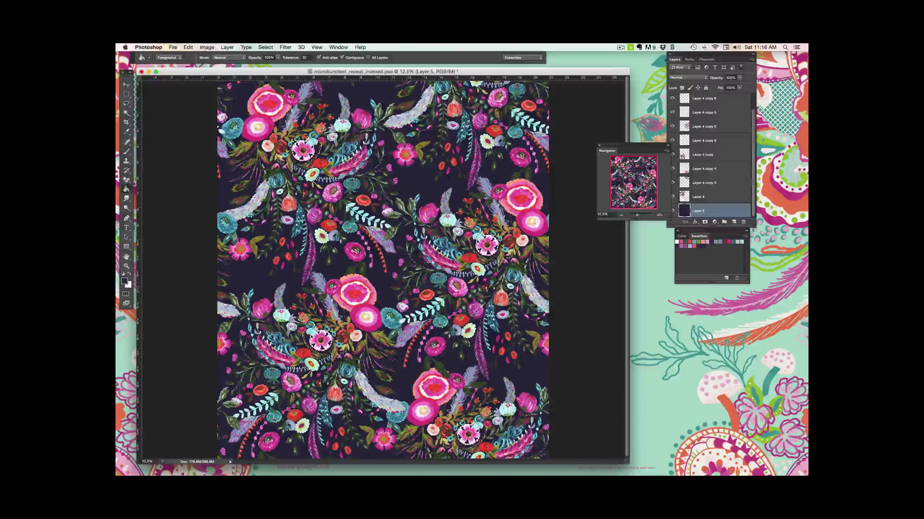
pyautogui.click(188, 47)
pyautogui.click(183, 56)
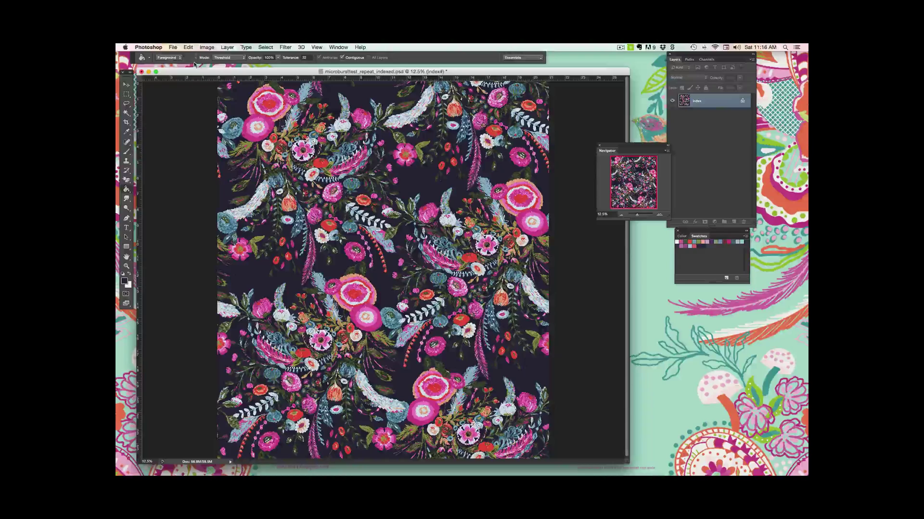
pyautogui.click(188, 47)
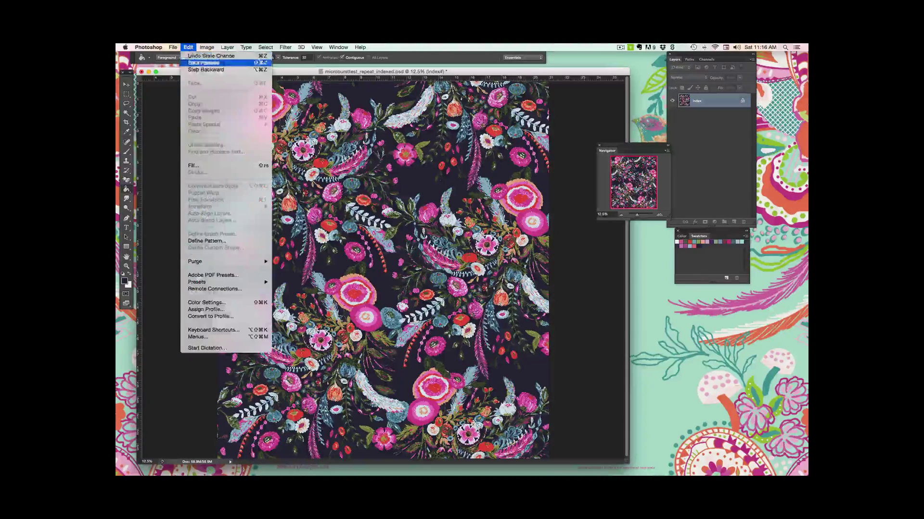
pyautogui.click(195, 67)
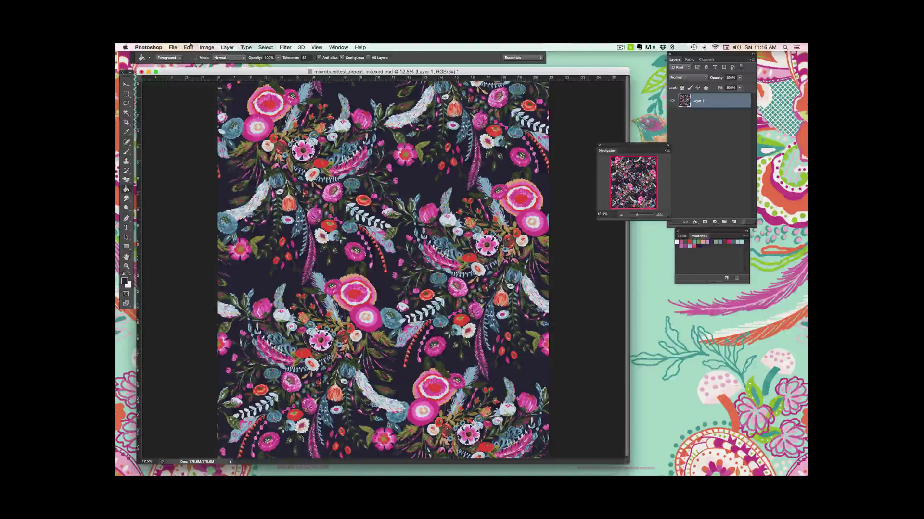
pyautogui.click(188, 47)
pyautogui.click(195, 62)
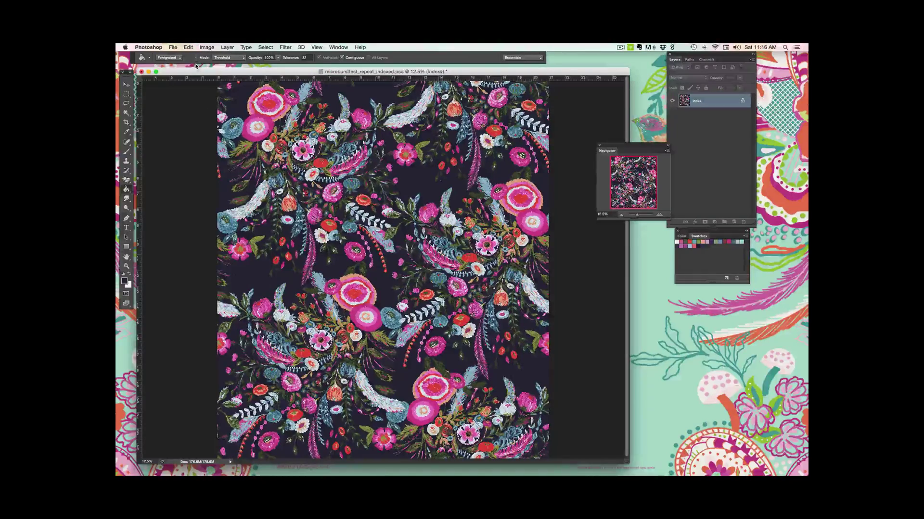
pyautogui.click(188, 47)
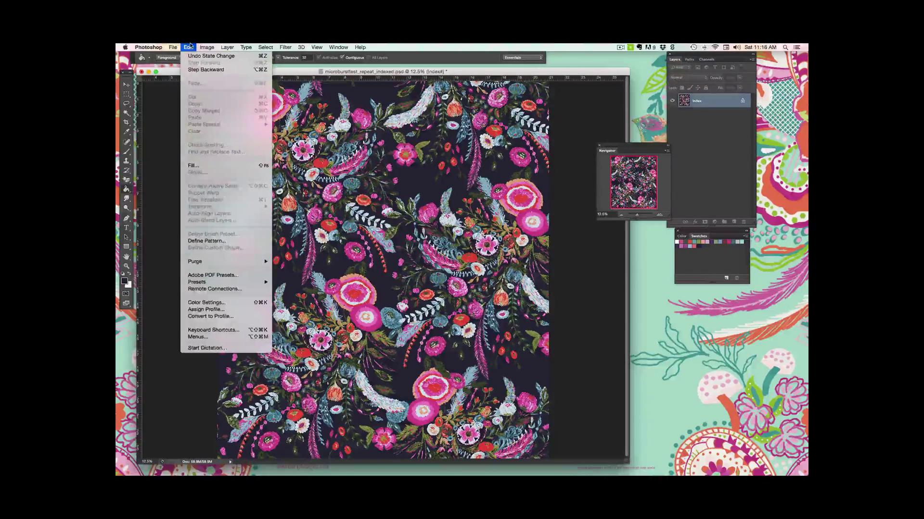
pyautogui.click(190, 47)
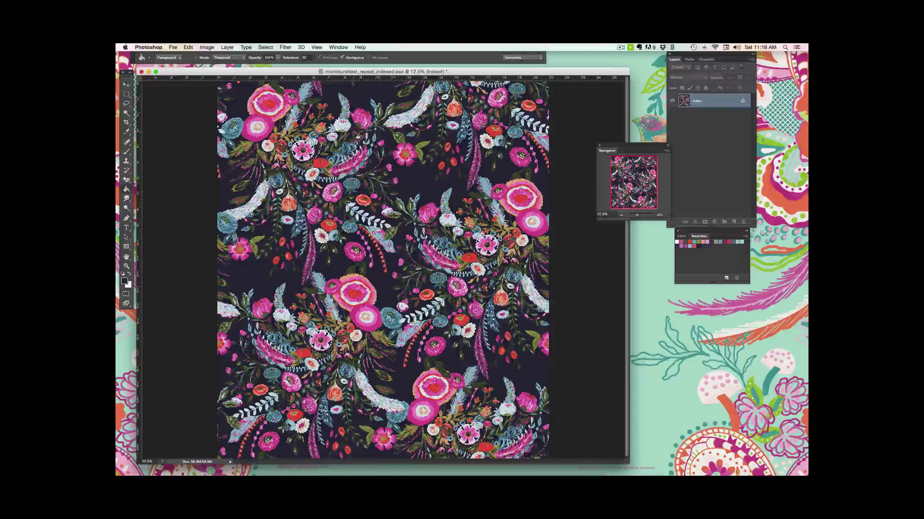
# Open the image's color table and change its first pink entry to the near-white #fcf4f8
pyautogui.click(210, 48)
pyautogui.moveTo(245, 57)
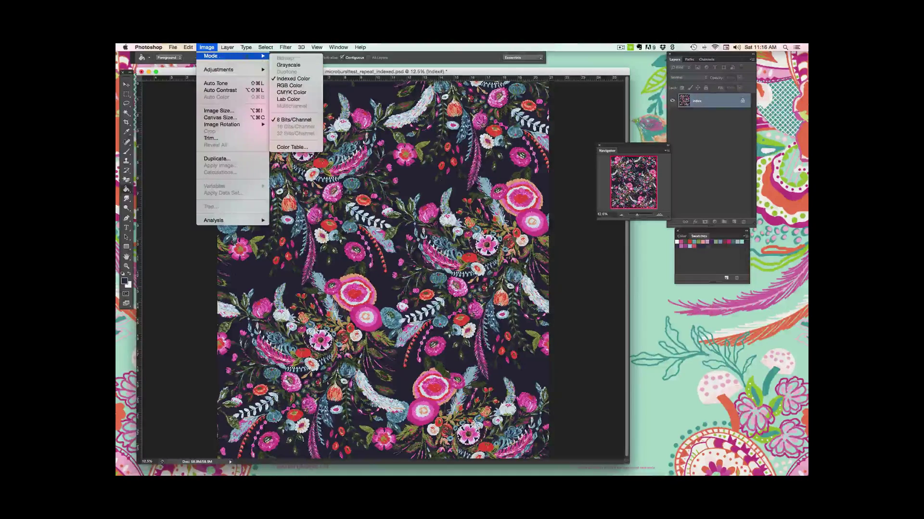
pyautogui.click(292, 147)
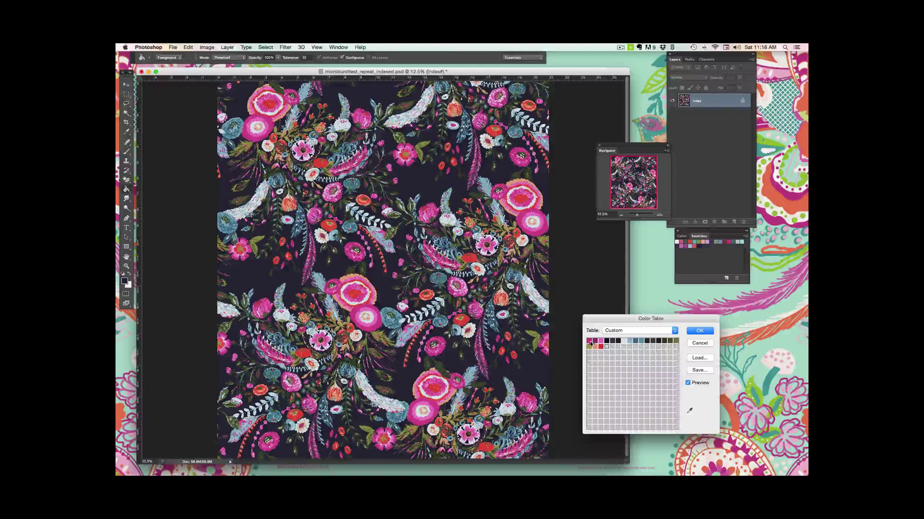
pyautogui.click(591, 342)
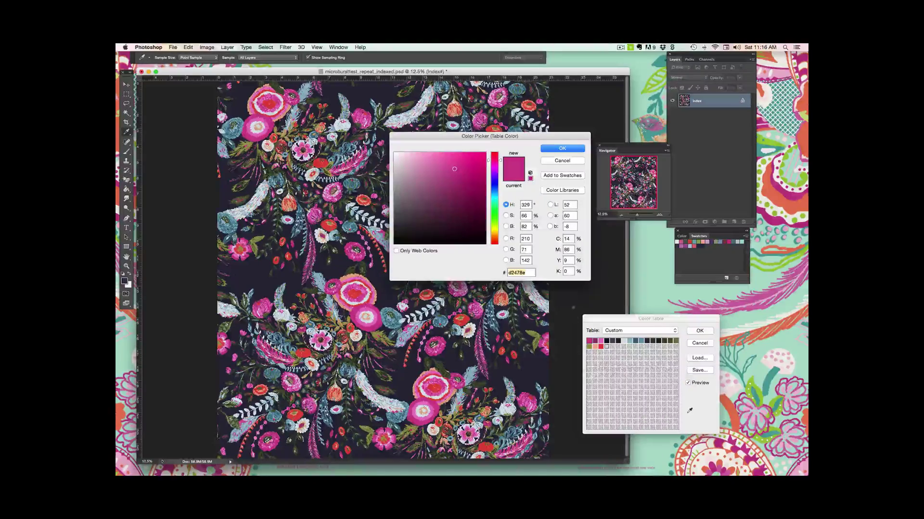
pyautogui.moveTo(525, 136); pyautogui.dragTo(701, 242)
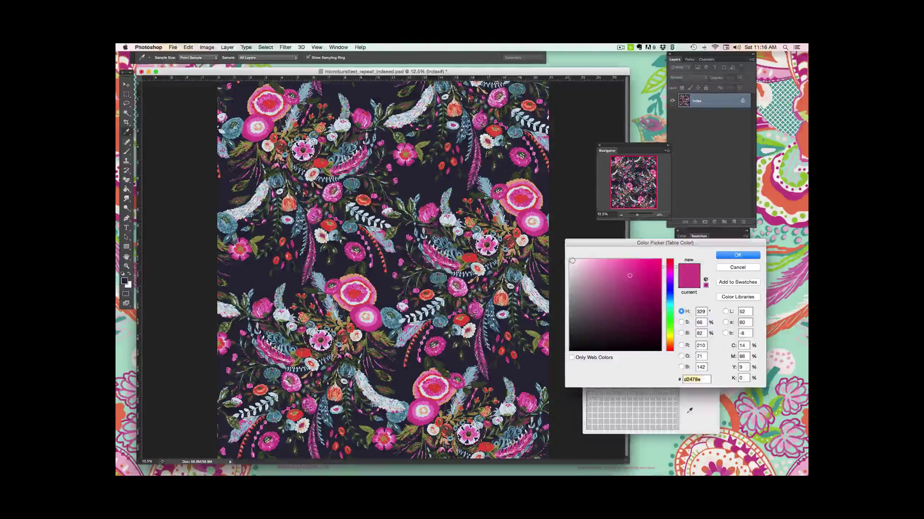
pyautogui.click(571, 261)
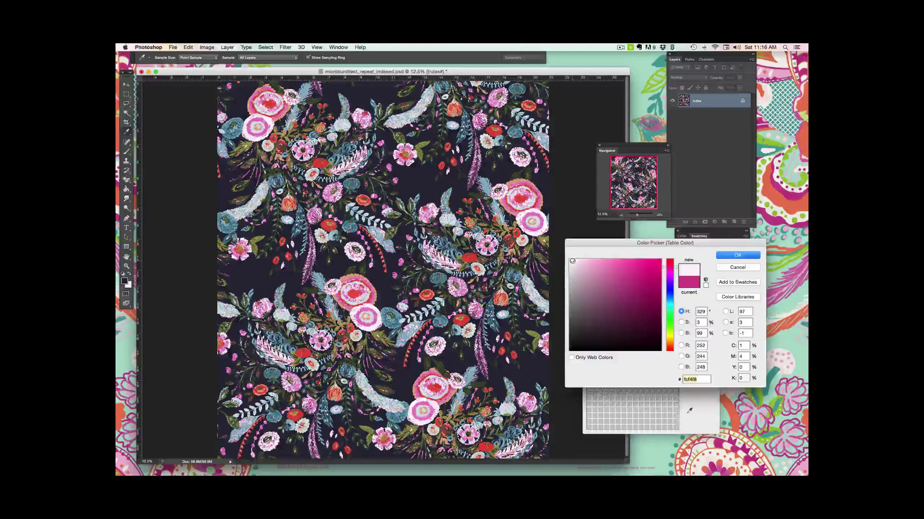
# Preview the first color table entry as near-white, then set it to the swatch pink with RGB 210, 68, 132
pyautogui.moveTo(612, 245); pyautogui.dragTo(149, 351)
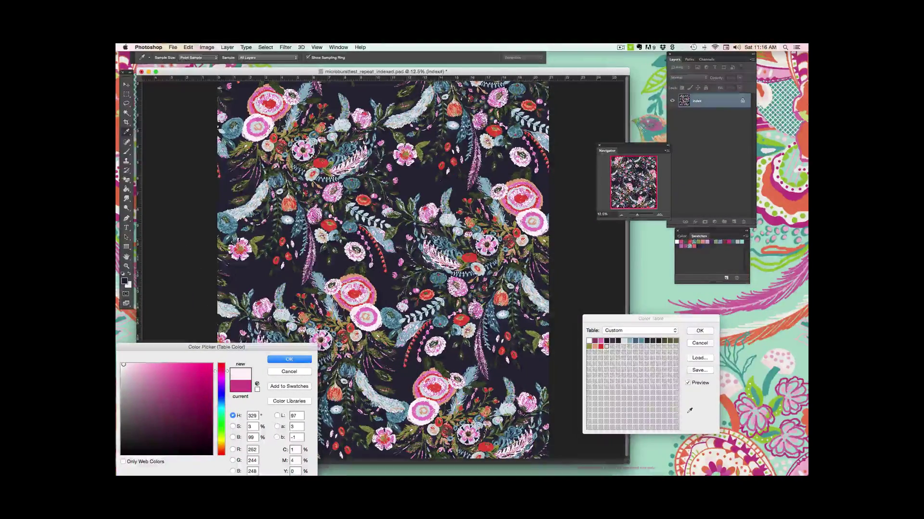
pyautogui.click(685, 242)
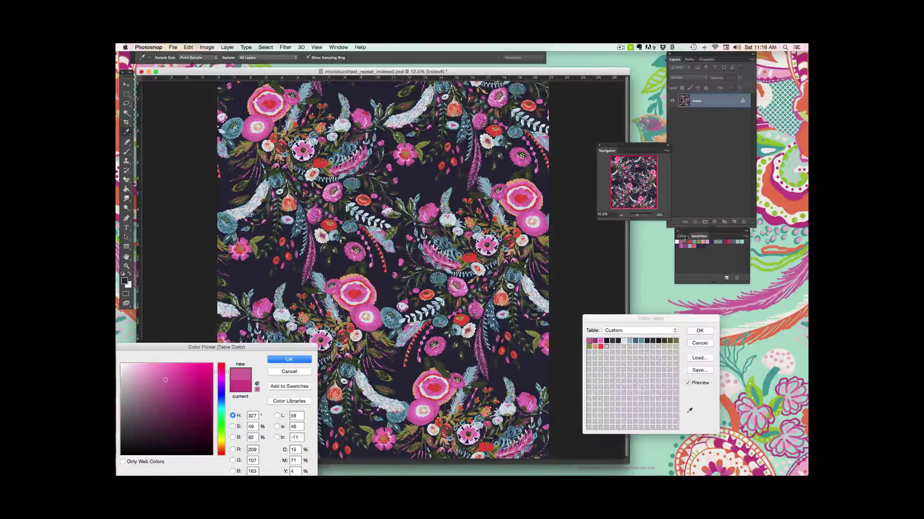
pyautogui.click(688, 246)
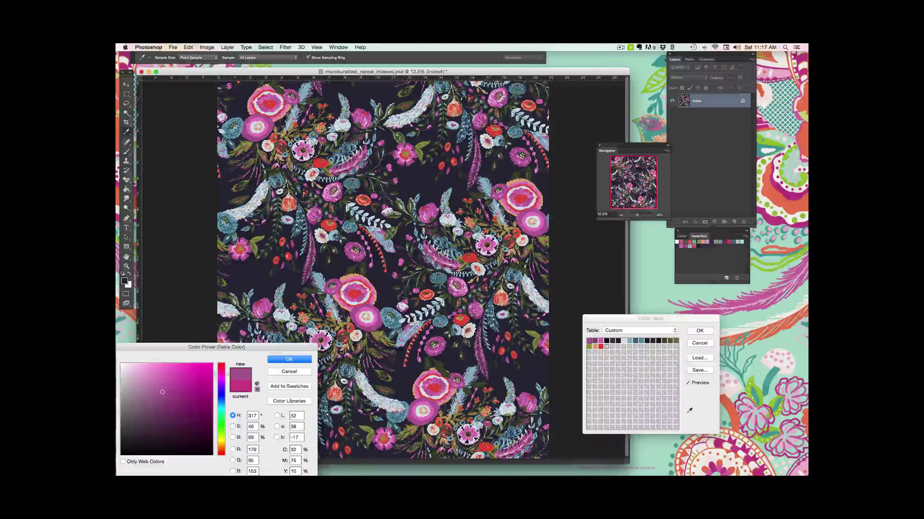
pyautogui.click(730, 241)
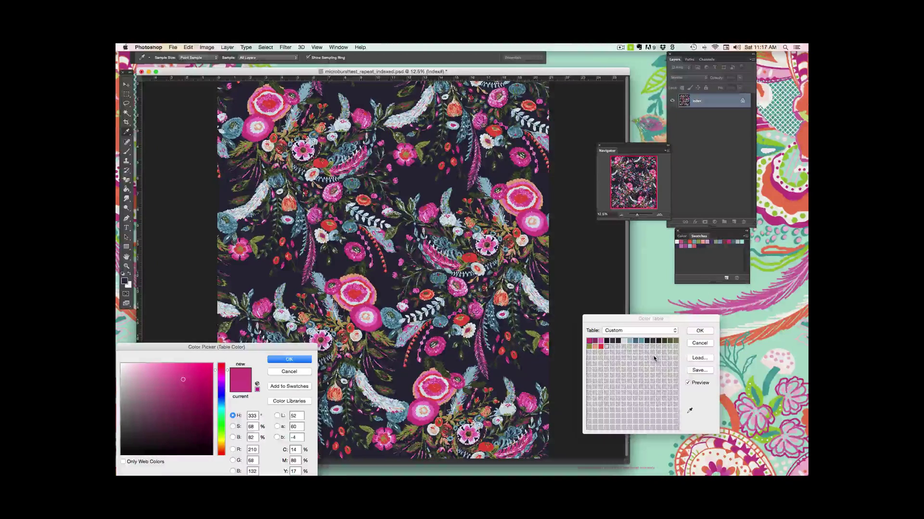
pyautogui.click(300, 362)
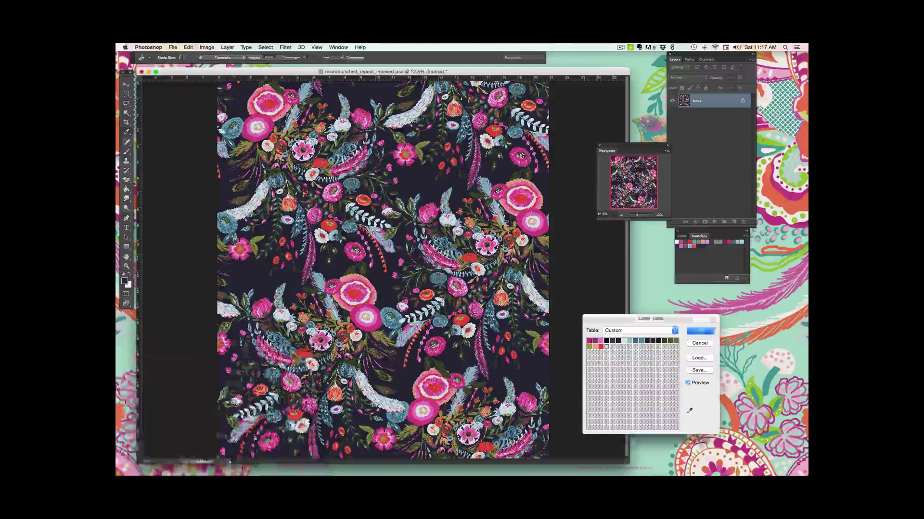
pyautogui.click(598, 344)
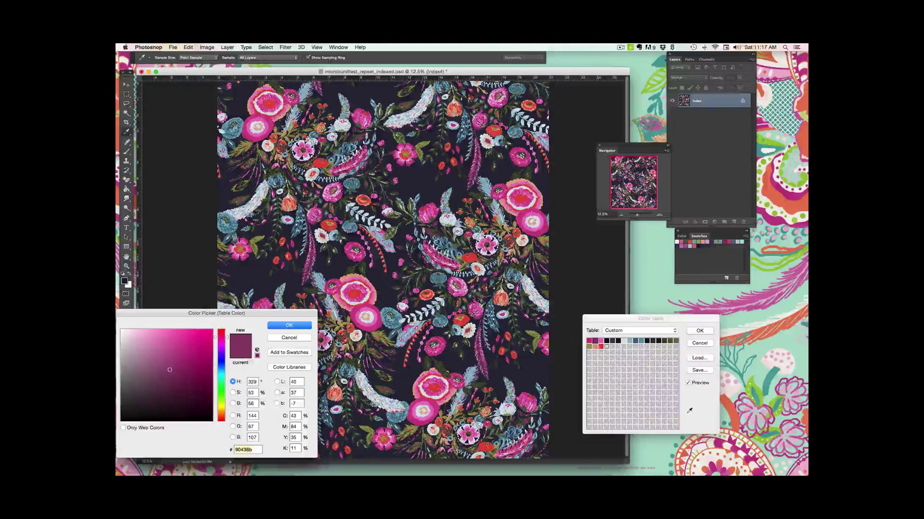
pyautogui.click(125, 332)
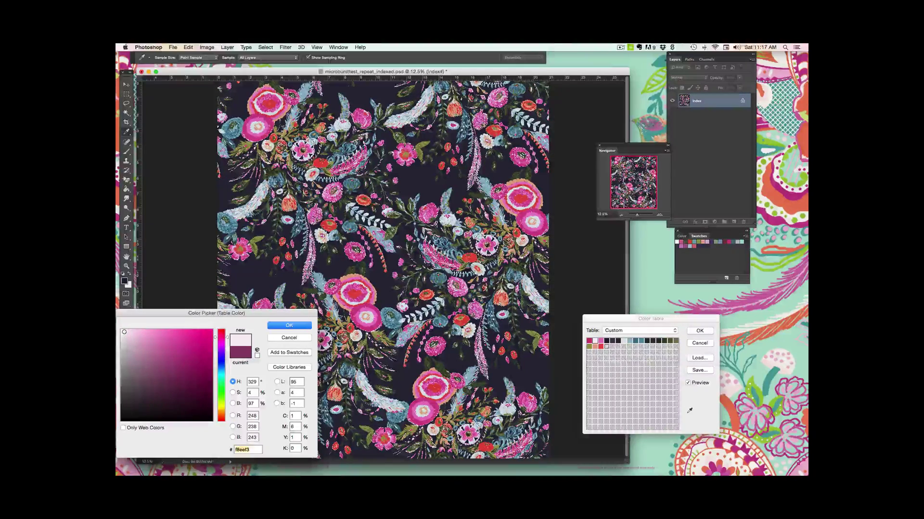
pyautogui.click(165, 409)
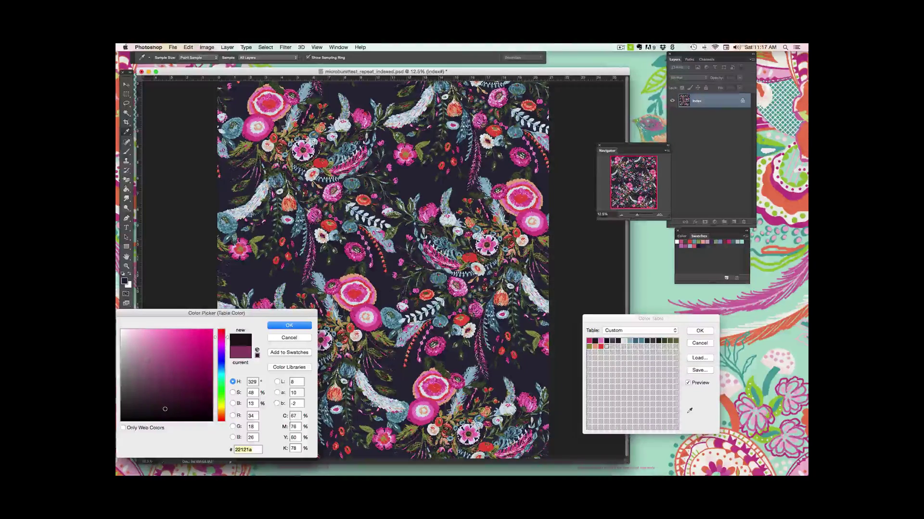
pyautogui.click(123, 332)
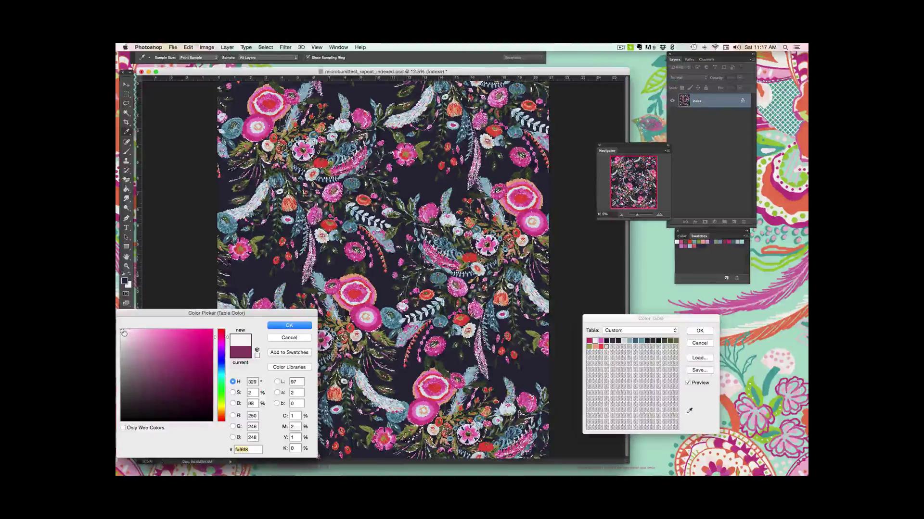
pyautogui.click(289, 338)
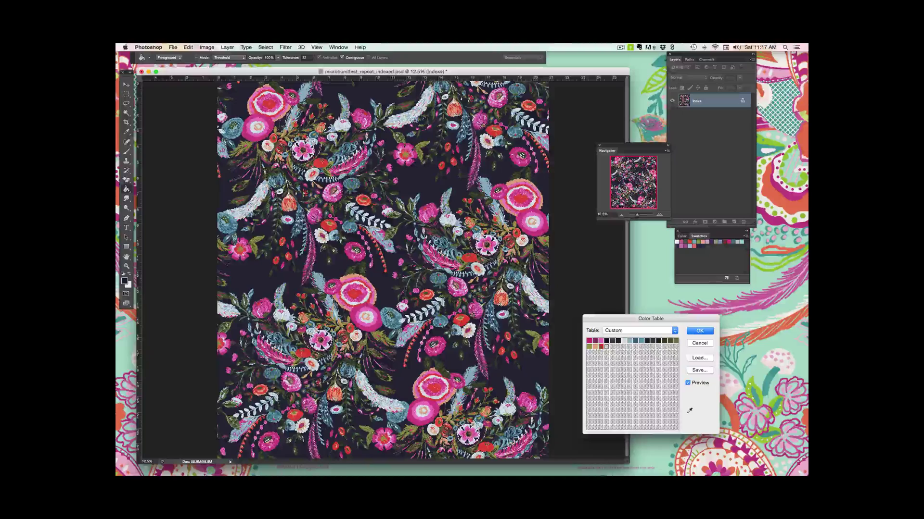
# Change the second entry of the color table to the brownish red swatch #80423c
pyautogui.click(596, 341)
pyautogui.click(725, 242)
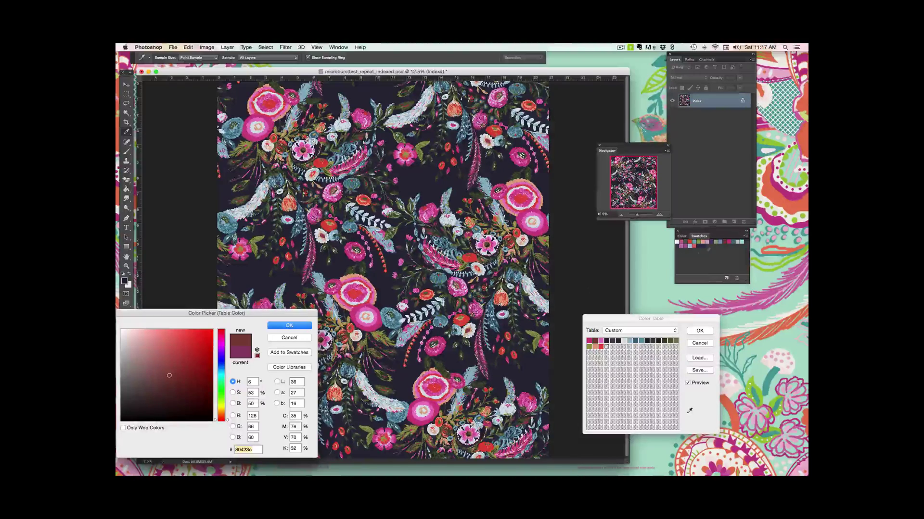
pyautogui.click(296, 325)
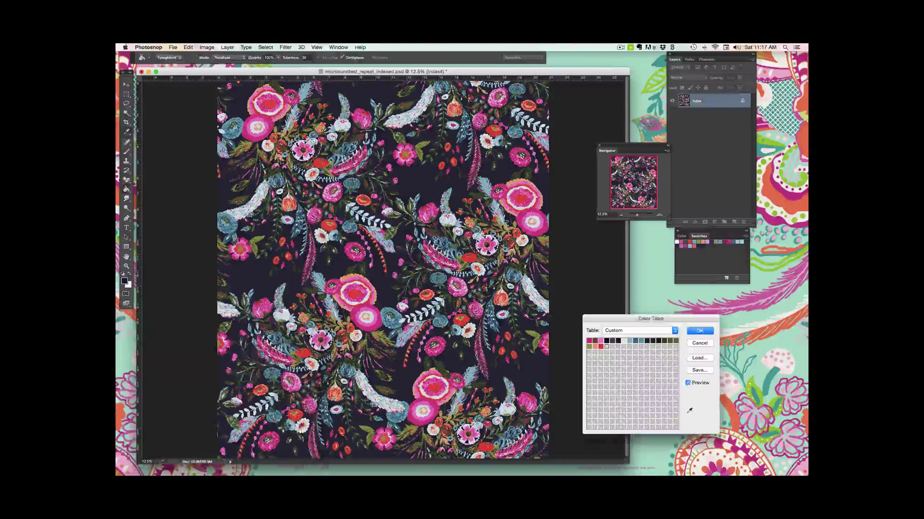
# Preview the third color table entry as a pale pink, compare pink swatches on it, and set it to #d16ba3
pyautogui.click(602, 341)
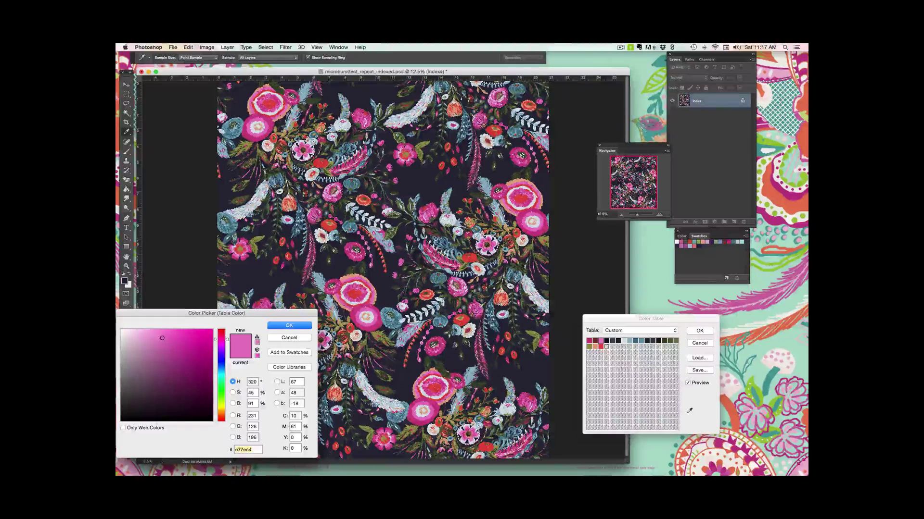
pyautogui.click(129, 334)
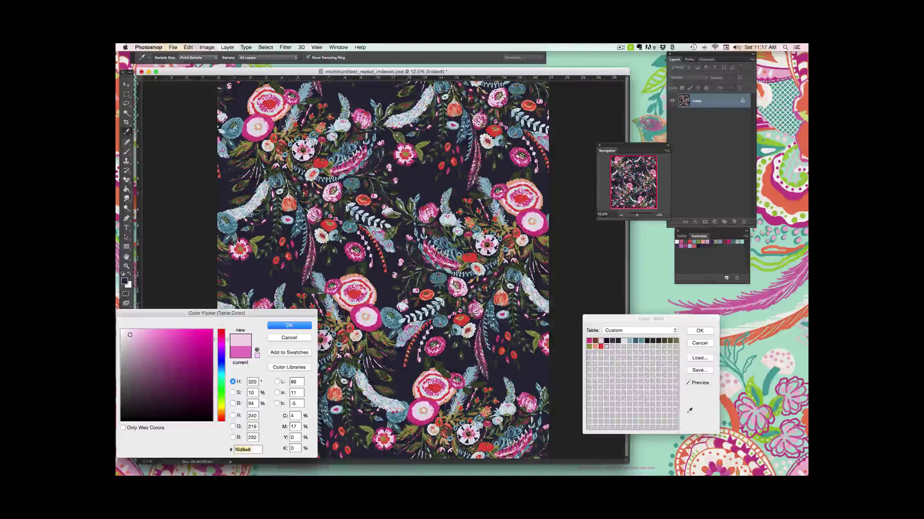
pyautogui.click(683, 241)
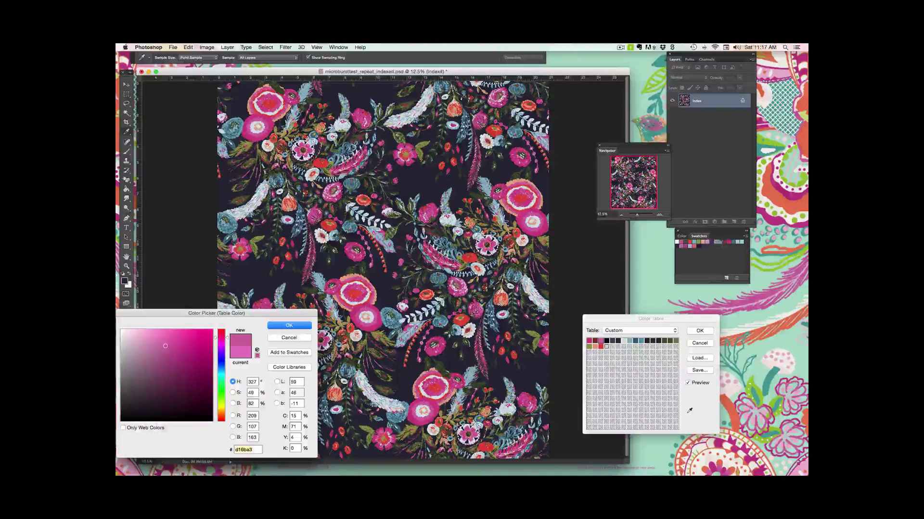
pyautogui.click(683, 245)
pyautogui.click(686, 245)
pyautogui.click(683, 245)
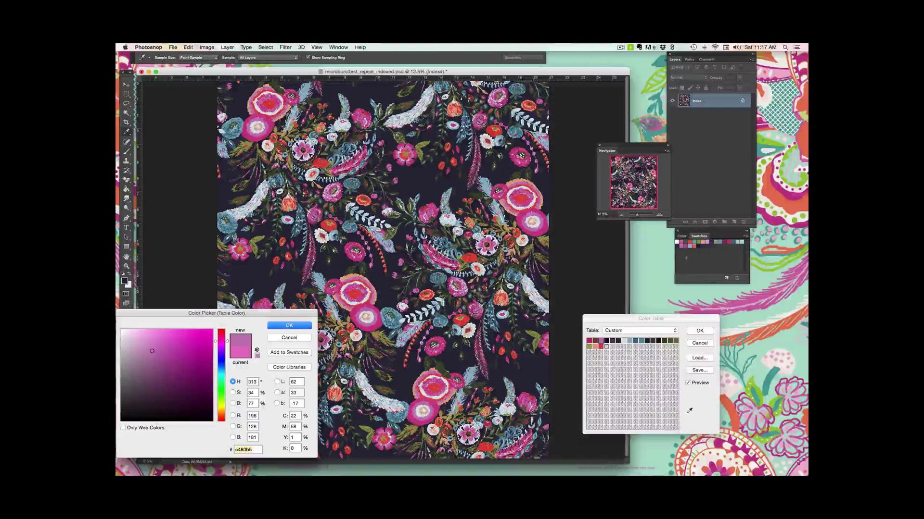
pyautogui.click(683, 242)
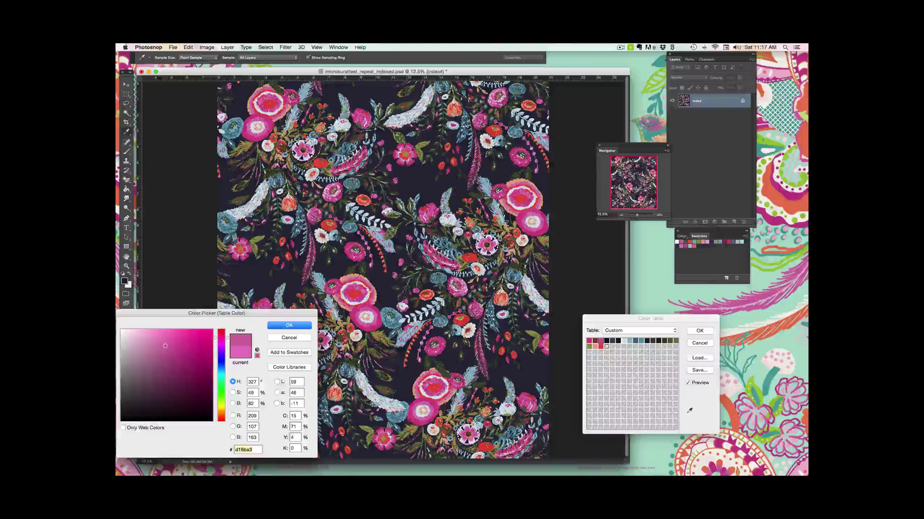
pyautogui.click(307, 327)
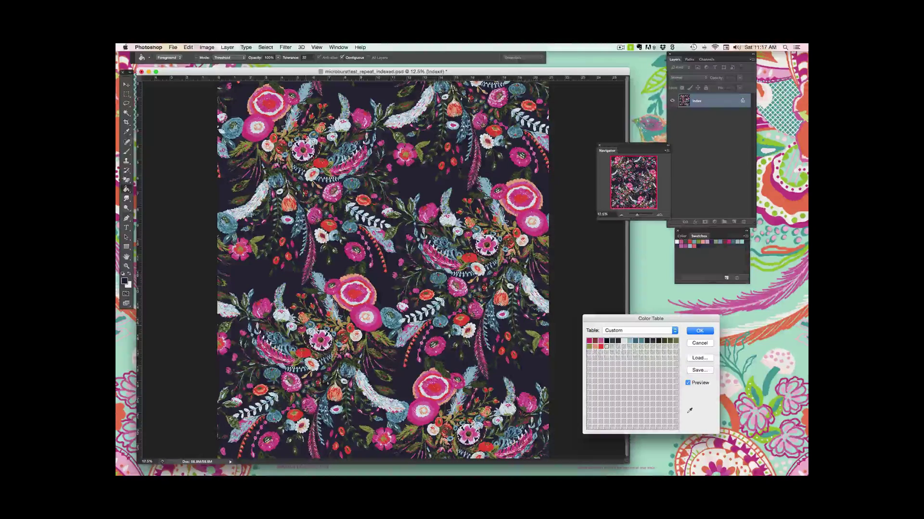
# Preview the fourth color table entry in a pale tint to locate it, then set it to the navy swatch #363856
pyautogui.click(607, 341)
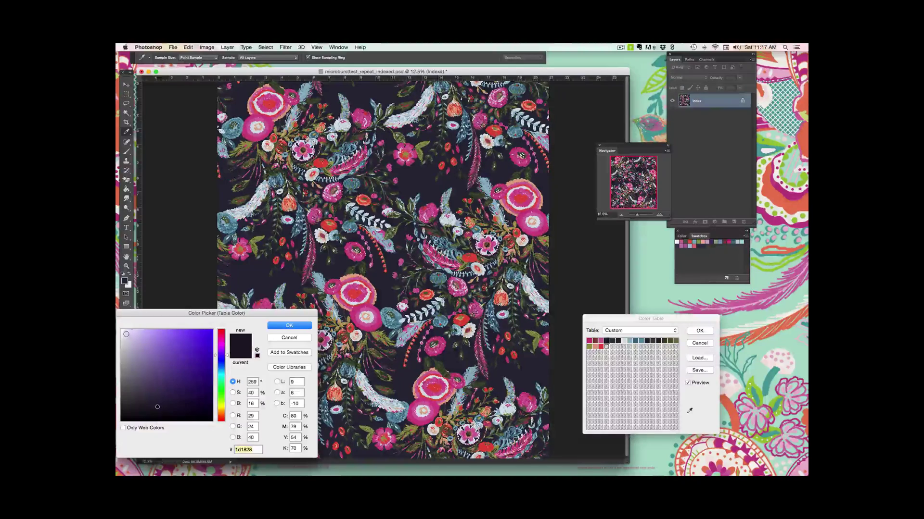
pyautogui.click(127, 334)
pyautogui.moveTo(127, 334); pyautogui.dragTo(127, 335)
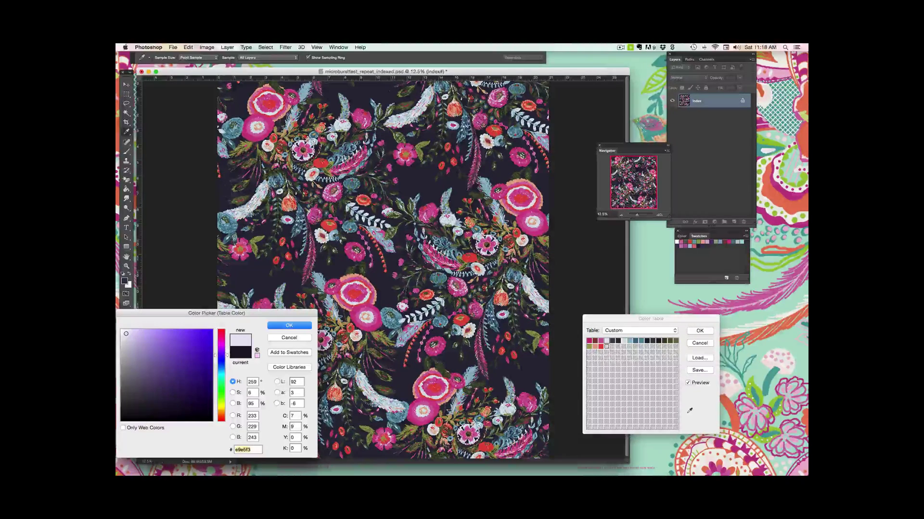
pyautogui.click(705, 243)
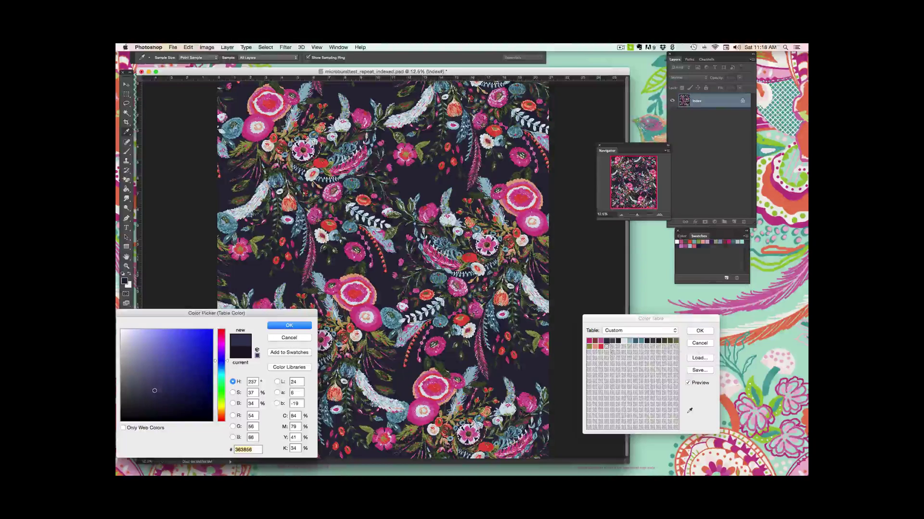
pyautogui.click(309, 325)
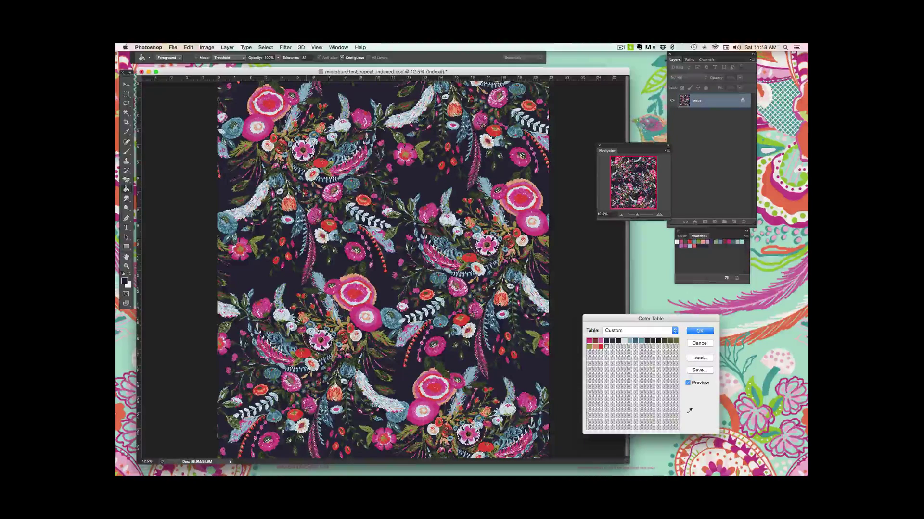
# Preview the fifth color table entry in a pale tint, then set it to the navy swatch with HSB 237, 37, 34
pyautogui.click(614, 342)
pyautogui.click(124, 335)
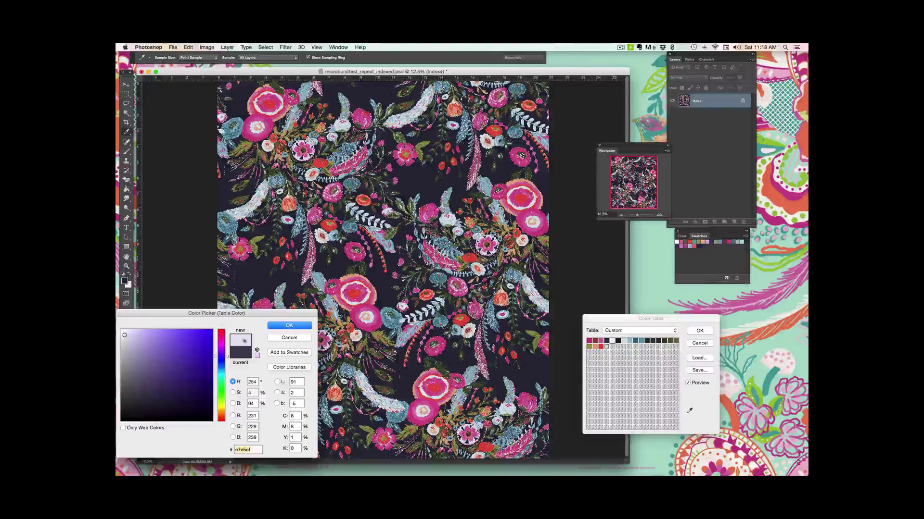
pyautogui.moveTo(295, 314); pyautogui.dragTo(493, 368)
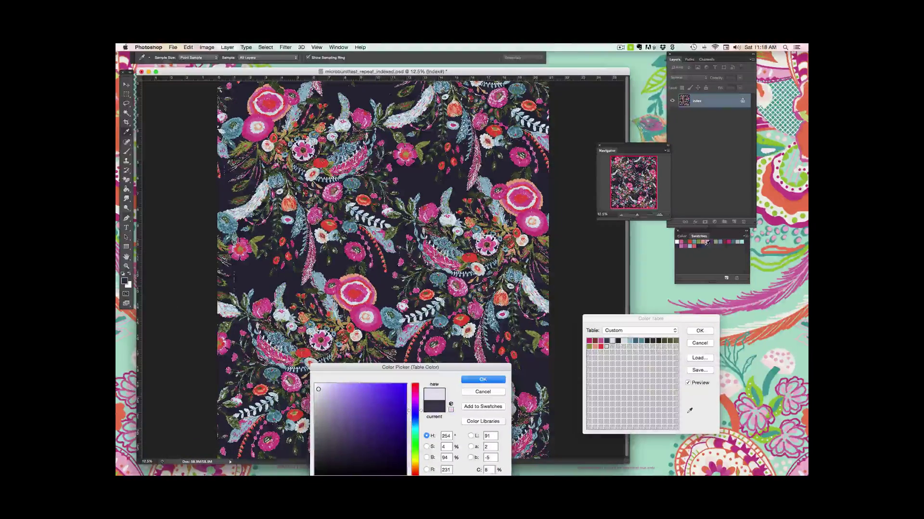
pyautogui.click(435, 246)
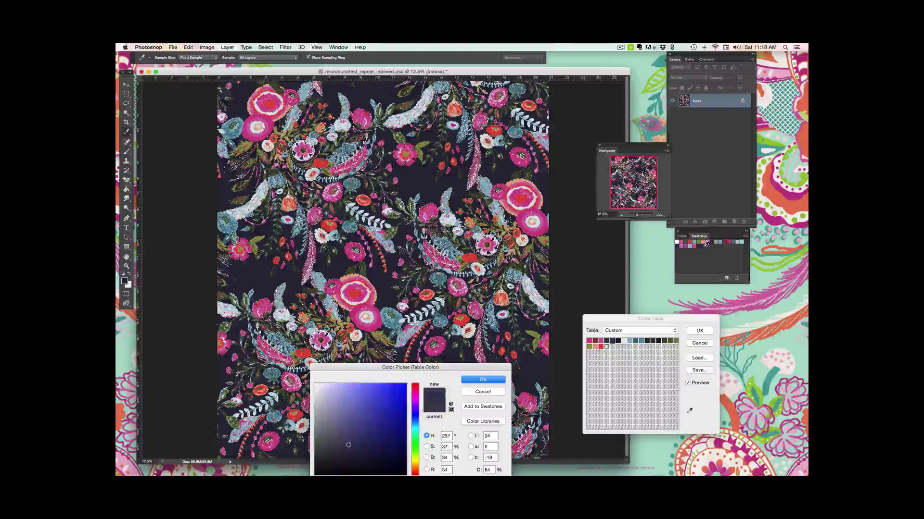
pyautogui.click(502, 381)
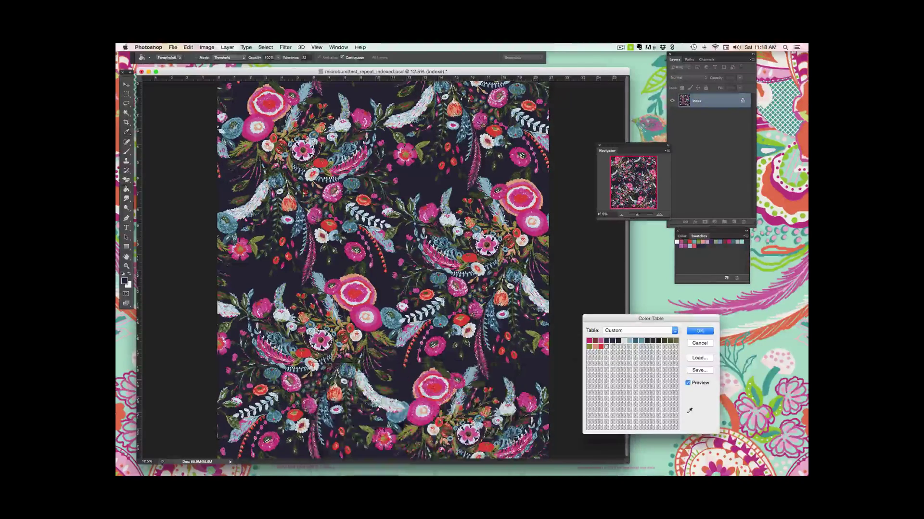
# Preview the sixth color table entry as near-white, then recolor this pattern background entry with the navy swatch
pyautogui.click(619, 342)
pyautogui.click(317, 331)
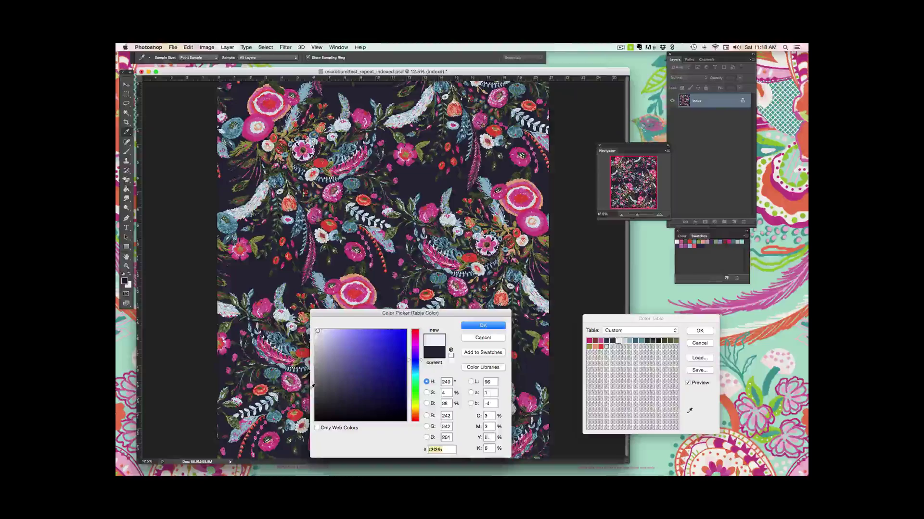
pyautogui.click(708, 243)
pyautogui.click(494, 327)
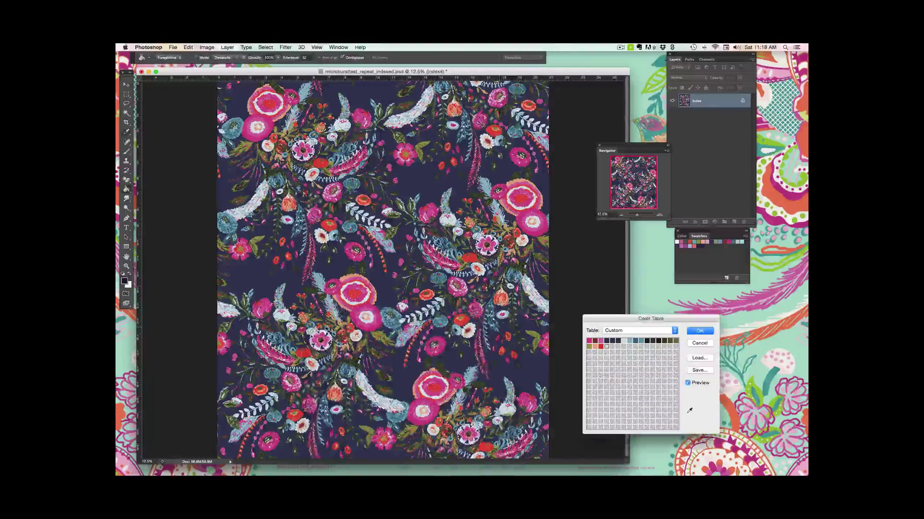
pyautogui.click(625, 341)
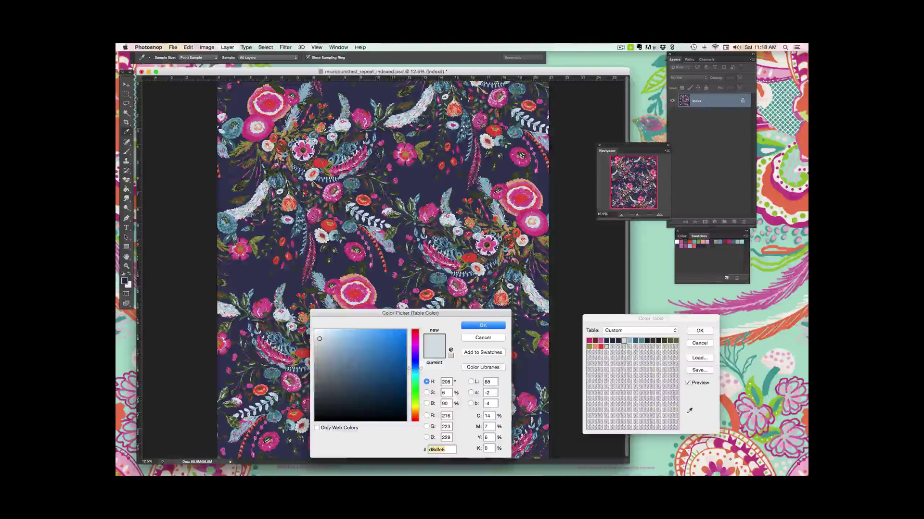
pyautogui.click(358, 357)
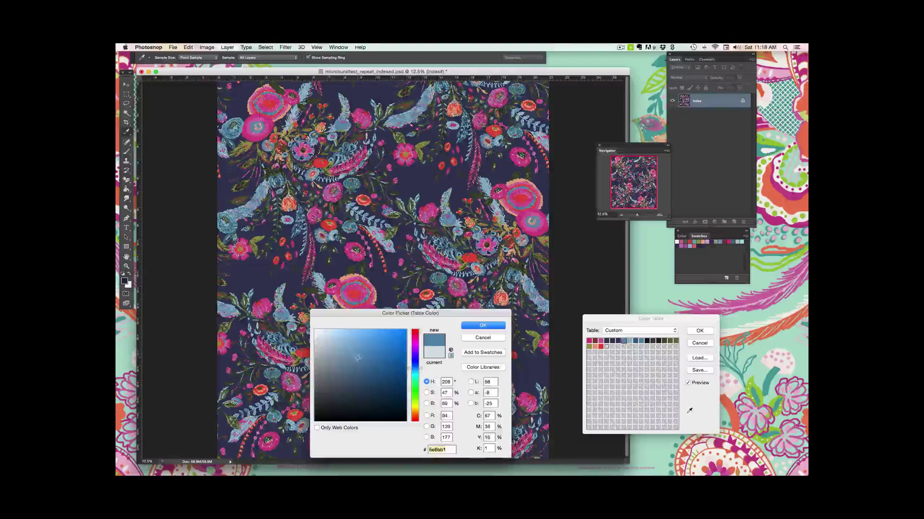
pyautogui.click(500, 340)
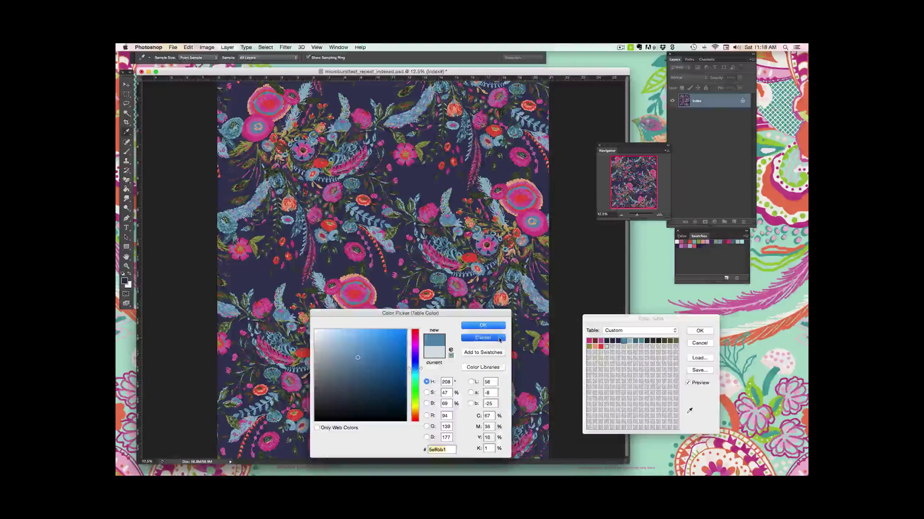
pyautogui.click(624, 341)
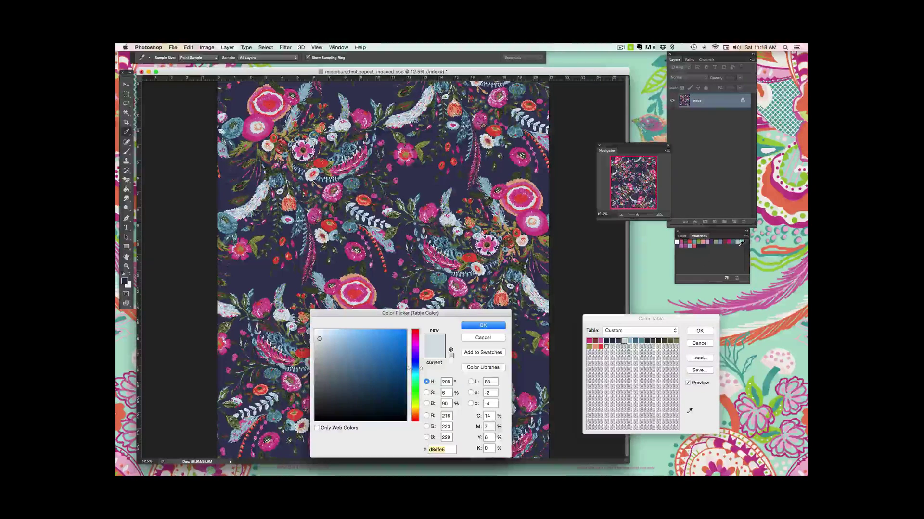
pyautogui.click(708, 241)
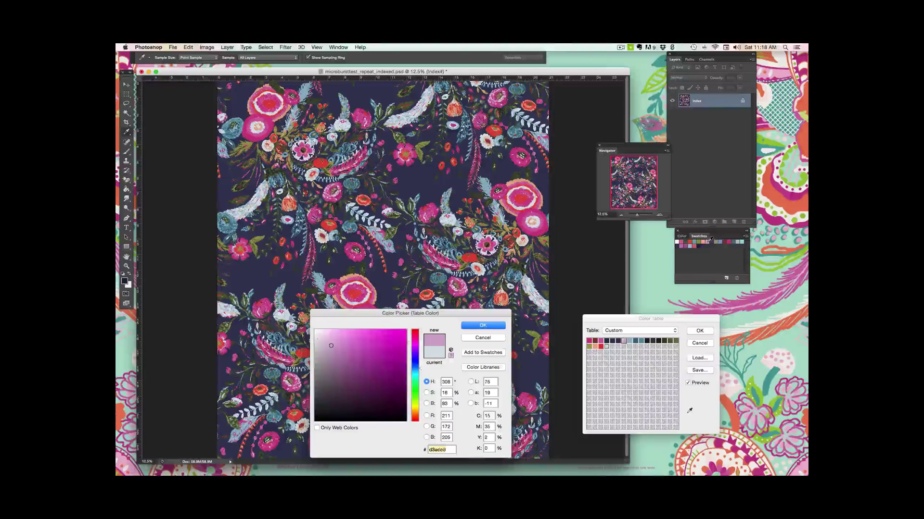
pyautogui.click(739, 242)
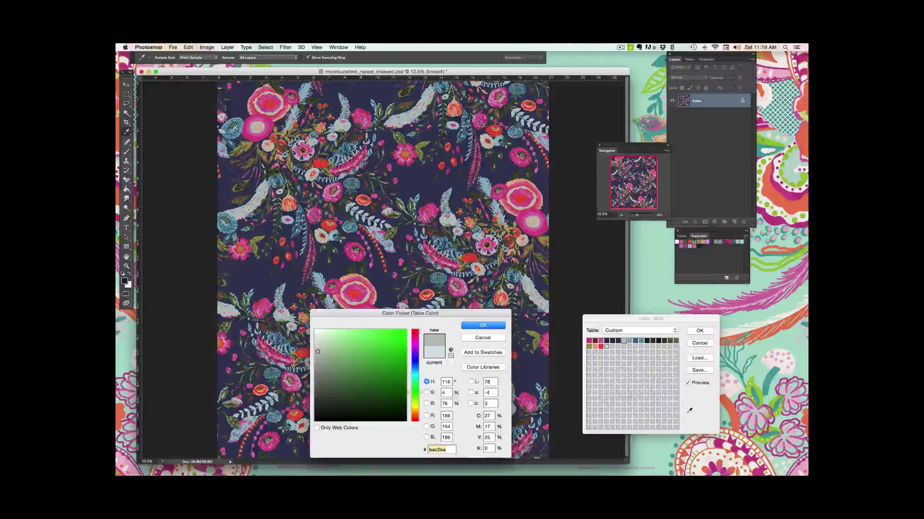
pyautogui.click(684, 246)
pyautogui.click(689, 246)
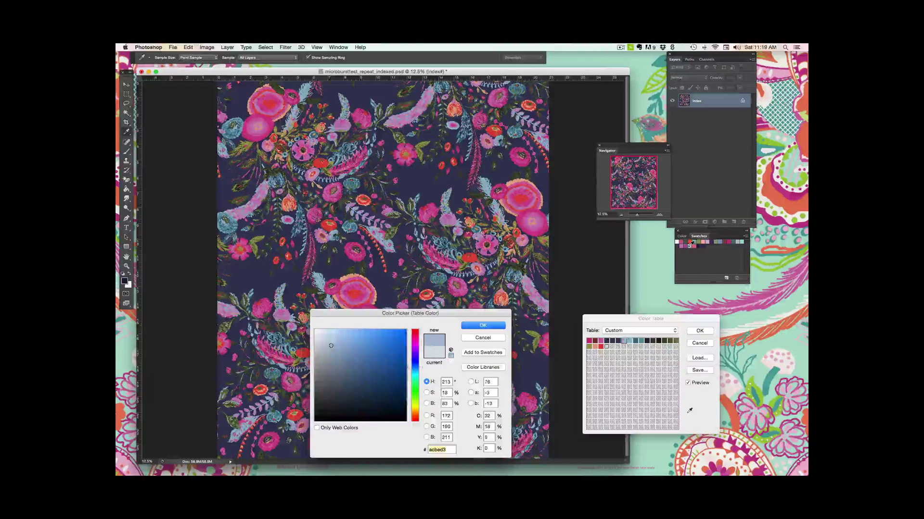
pyautogui.click(499, 338)
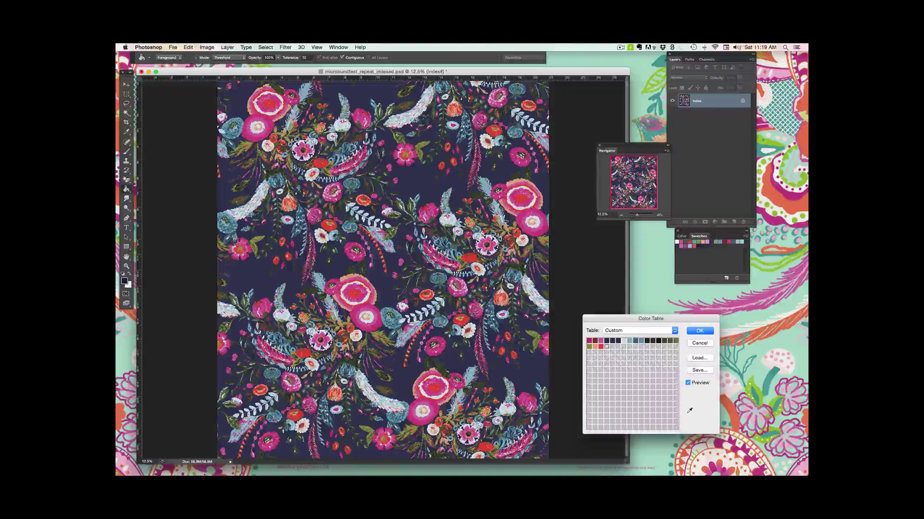
# Change the seventh, light gray entry of the color table to the pale blue swatch #acbed3
pyautogui.click(624, 341)
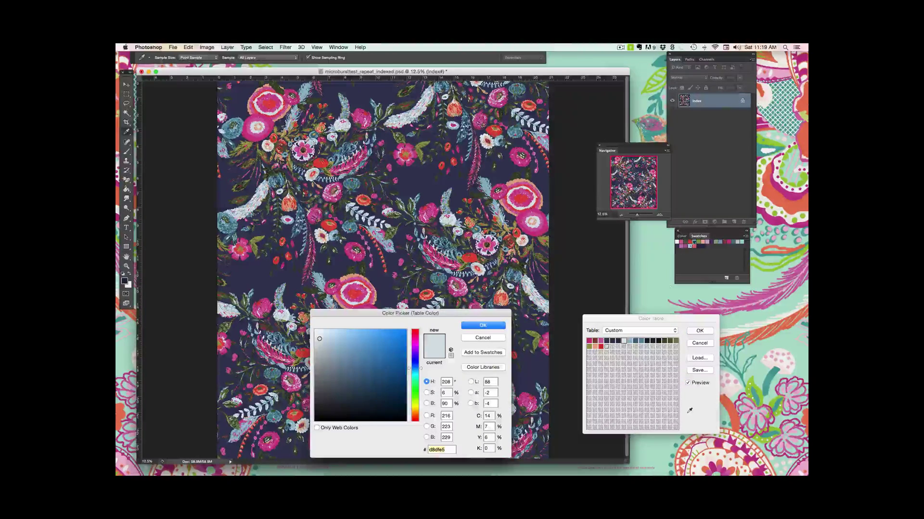
pyautogui.click(691, 244)
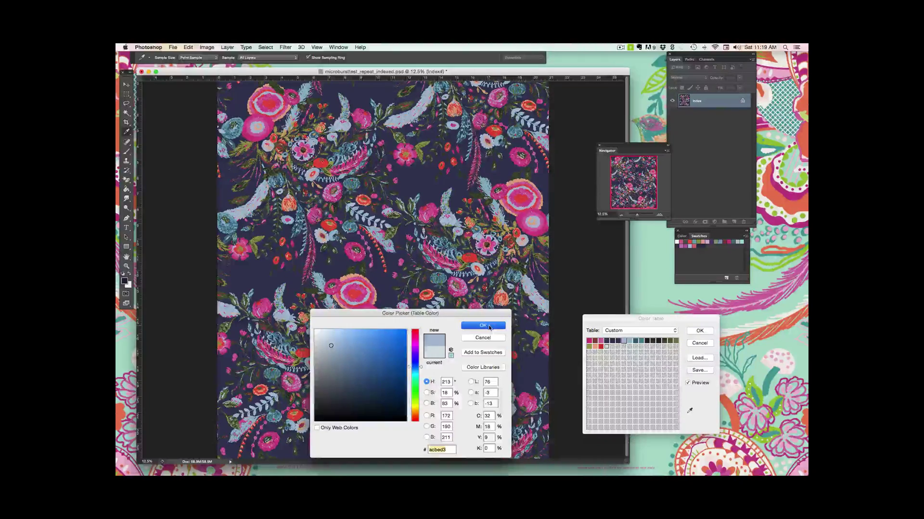
pyautogui.press('Return')
# Open the eighth, light blue entry of the color table for editing
pyautogui.click(630, 341)
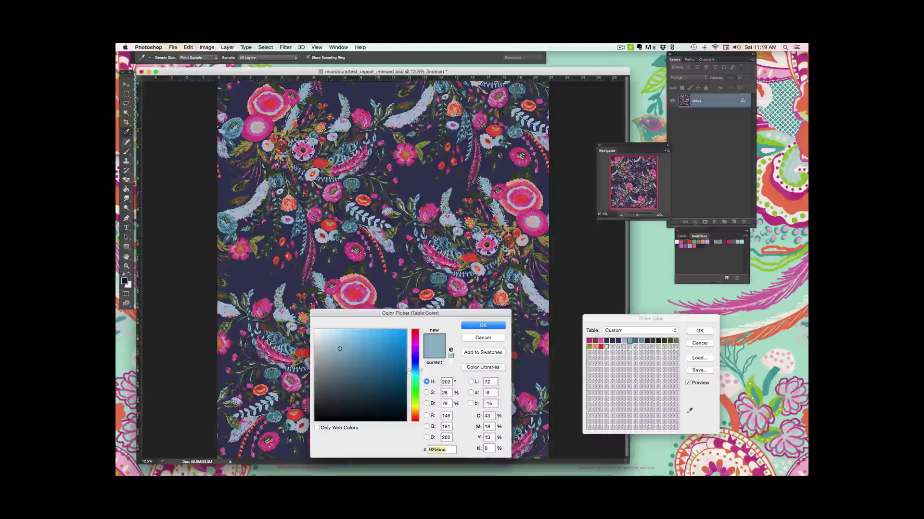